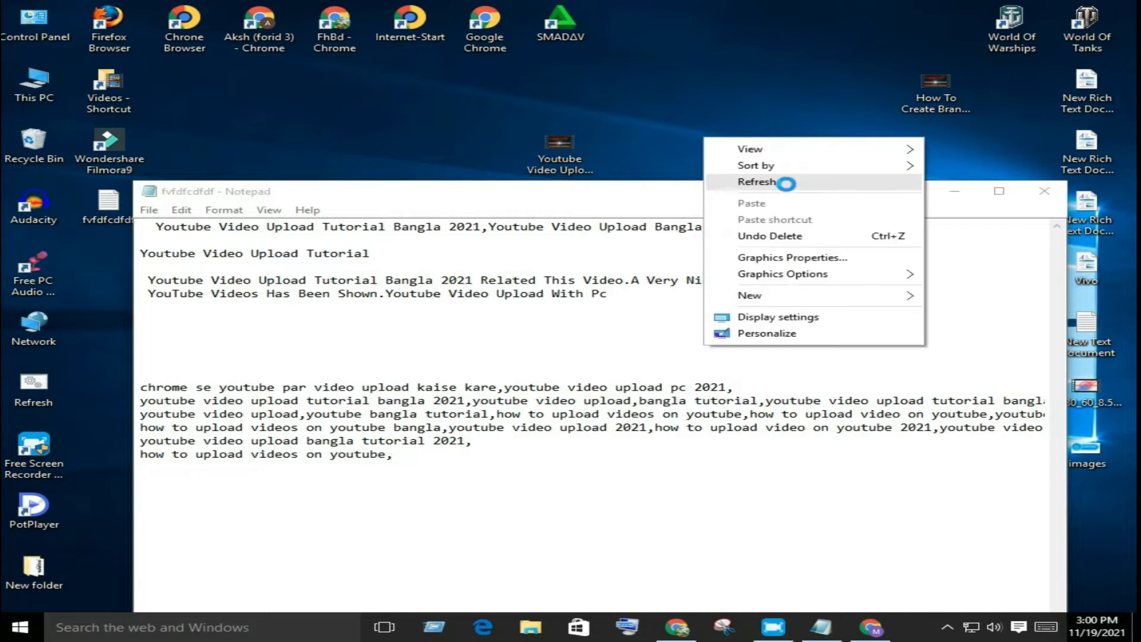
click(785, 180)
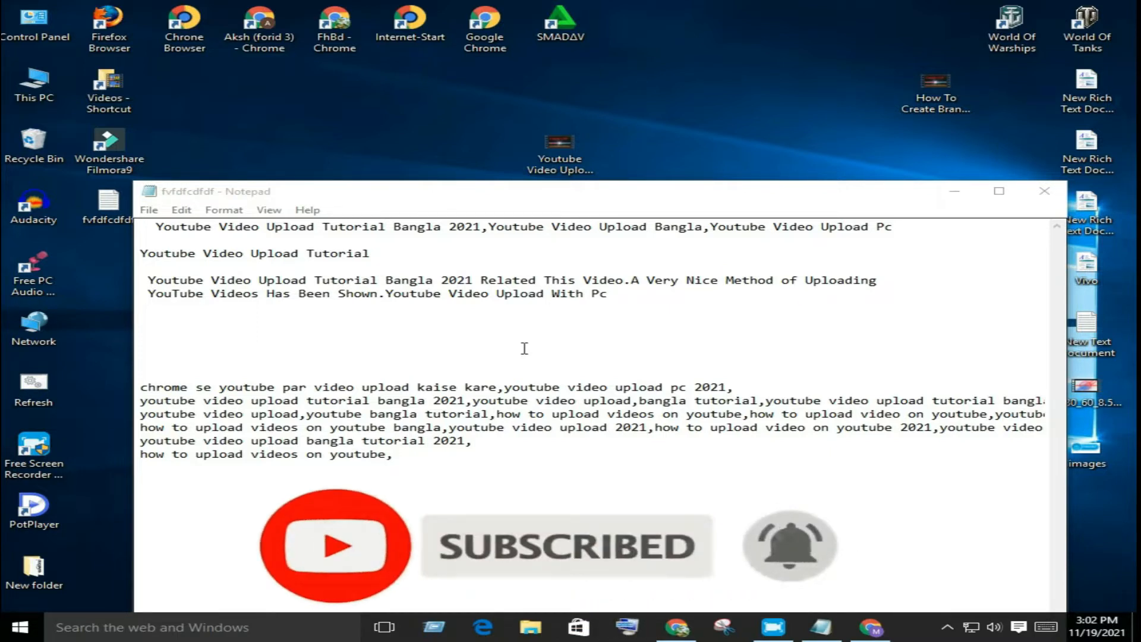
right_click(702, 129)
click(743, 174)
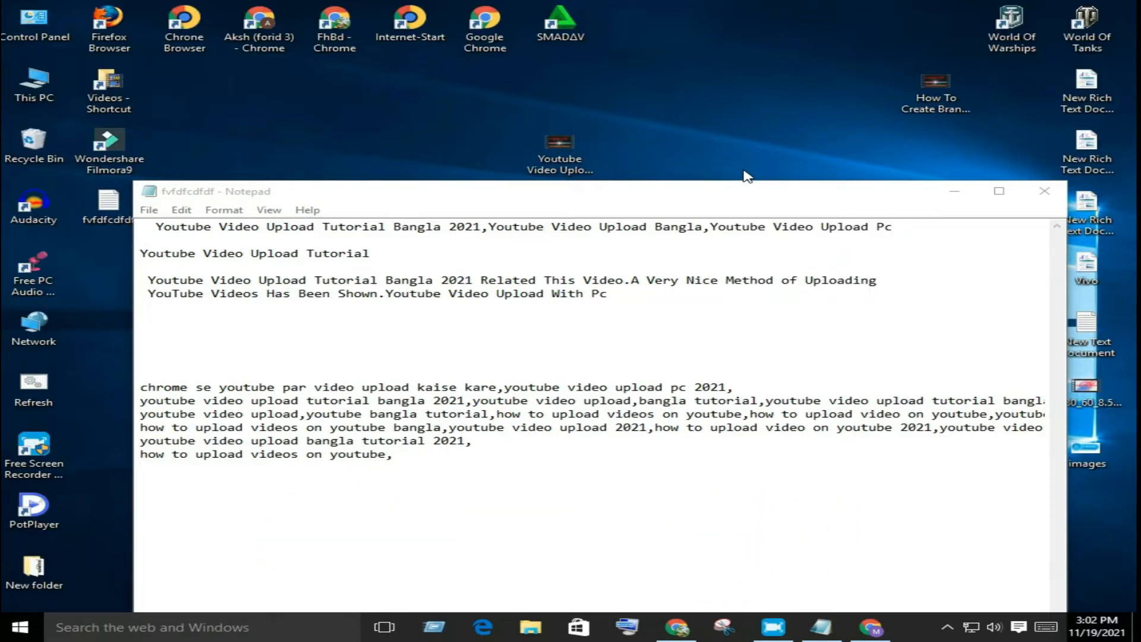
right_click(662, 98)
click(720, 142)
- Rename the desktop video file with the notes' first line, "Youtube Video Upload Tutorial Bangla 2021,Youtube Video Upload Bangla,Youtube Video Upload Pc"
drag(928, 233, 137, 229)
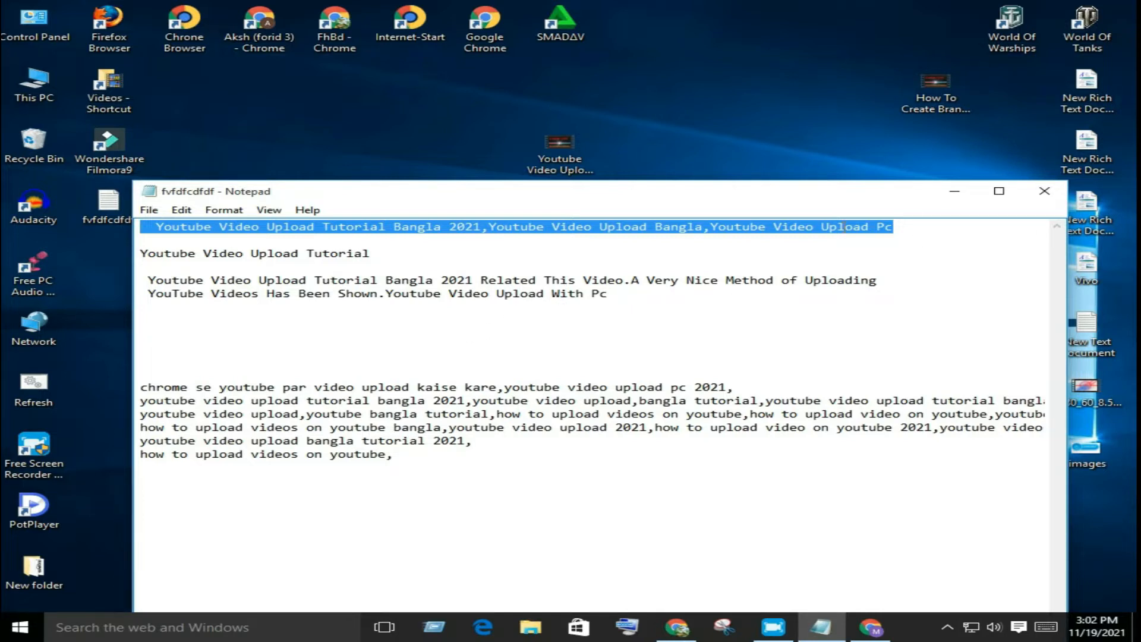
right_click(825, 226)
click(870, 277)
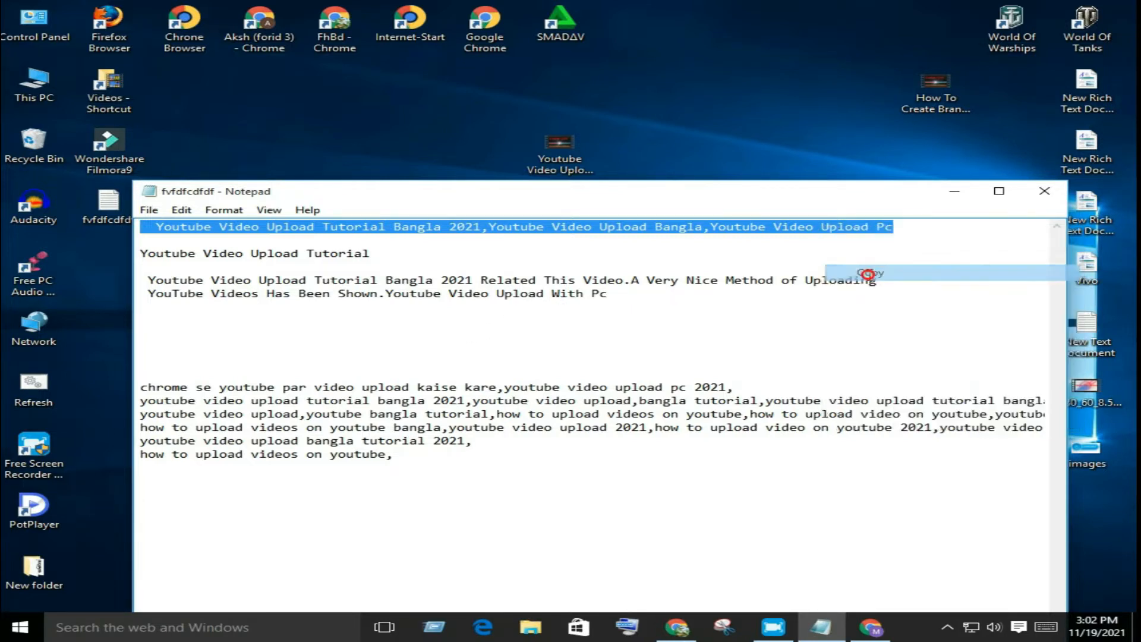
click(574, 162)
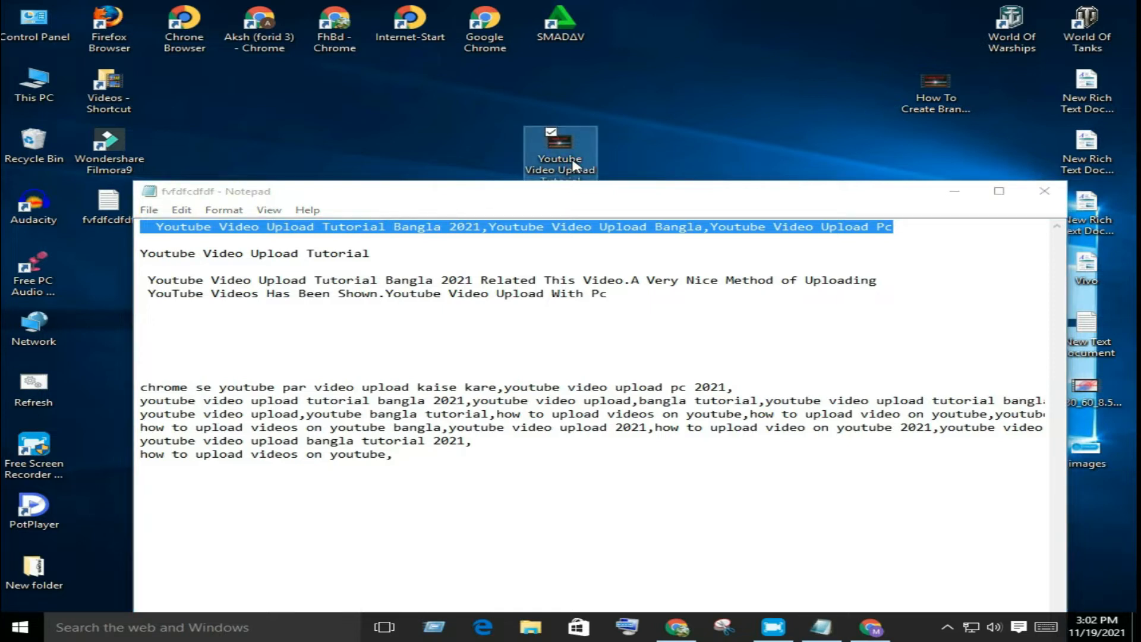
click(574, 161)
right_click(574, 164)
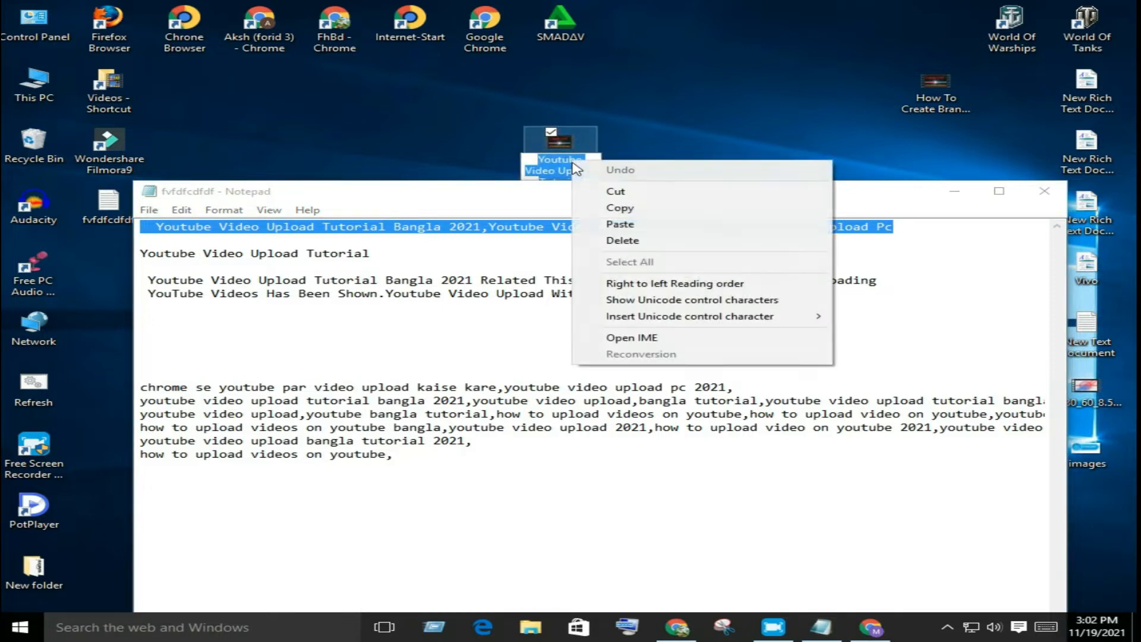
click(620, 225)
key(Return)
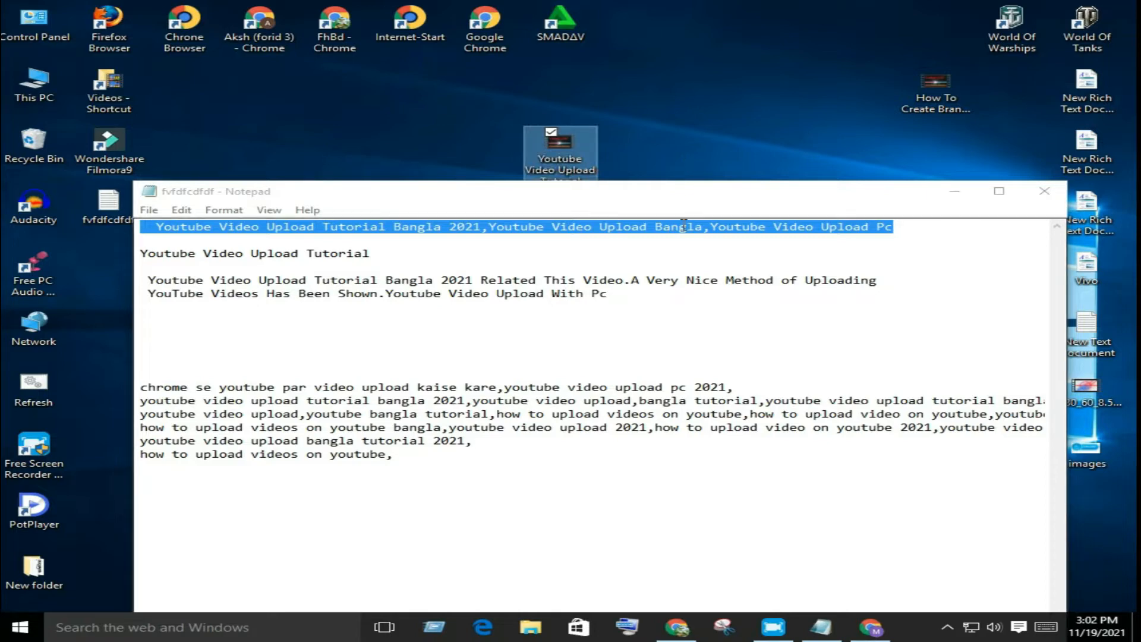
- Open the video file's detailed properties and fill in its Title with the copied first line of the notes
right_click(566, 159)
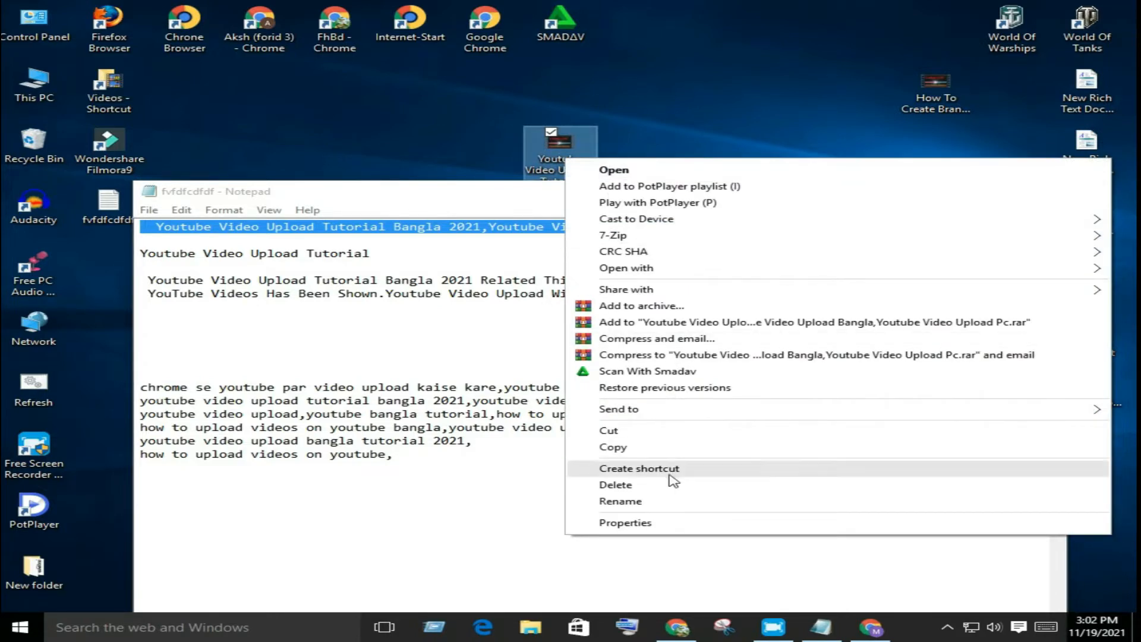
click(632, 522)
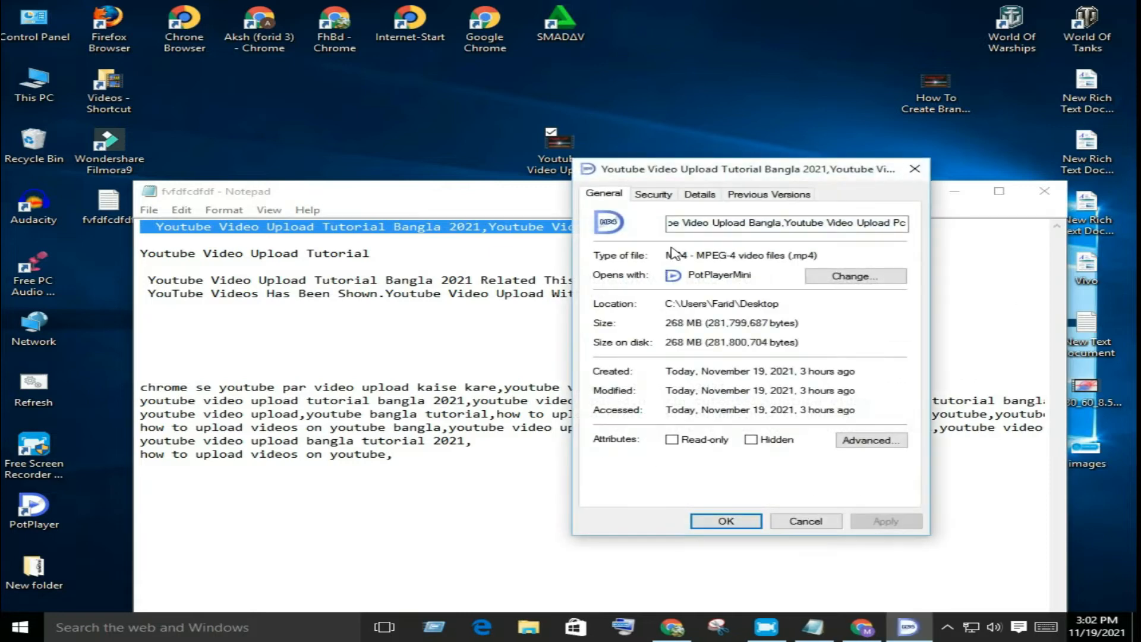
click(707, 199)
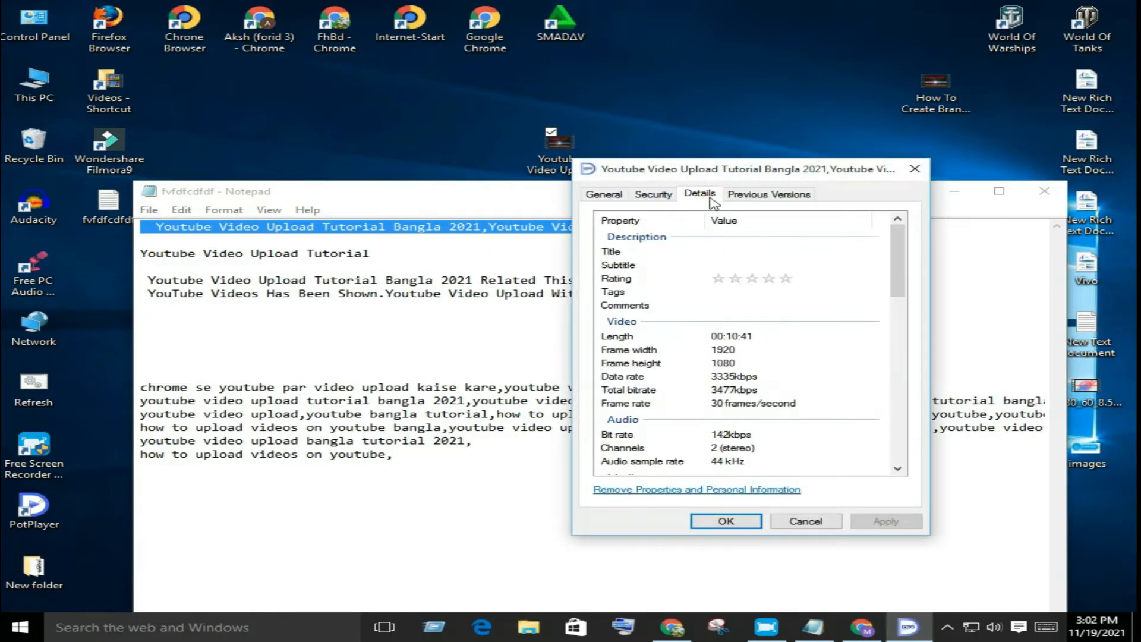
drag(717, 172, 555, 102)
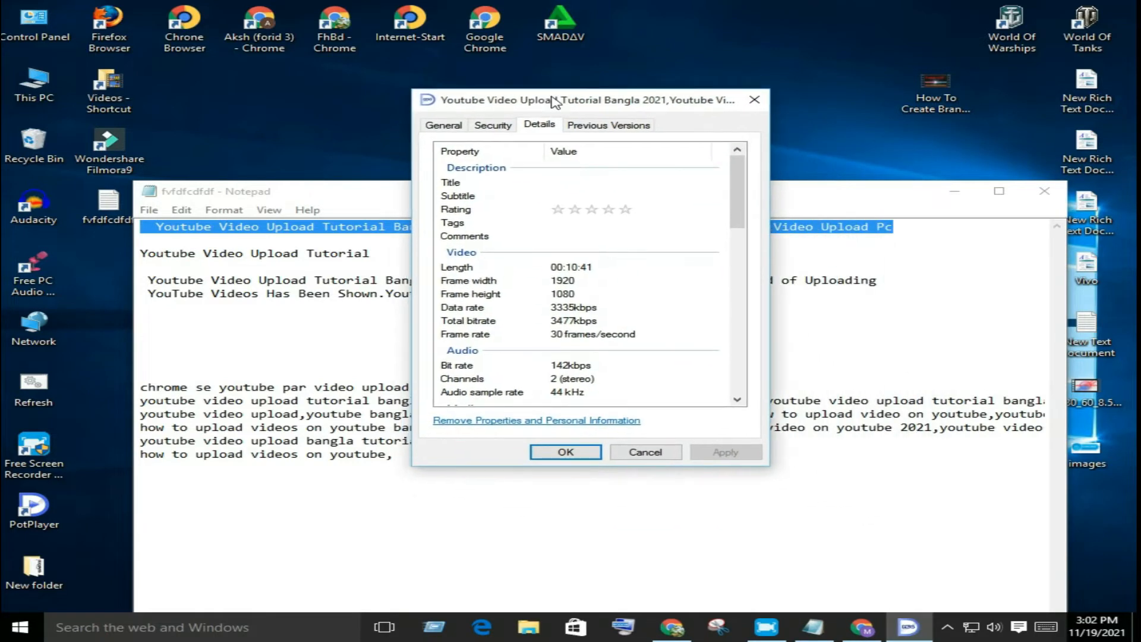
click(503, 183)
click(581, 181)
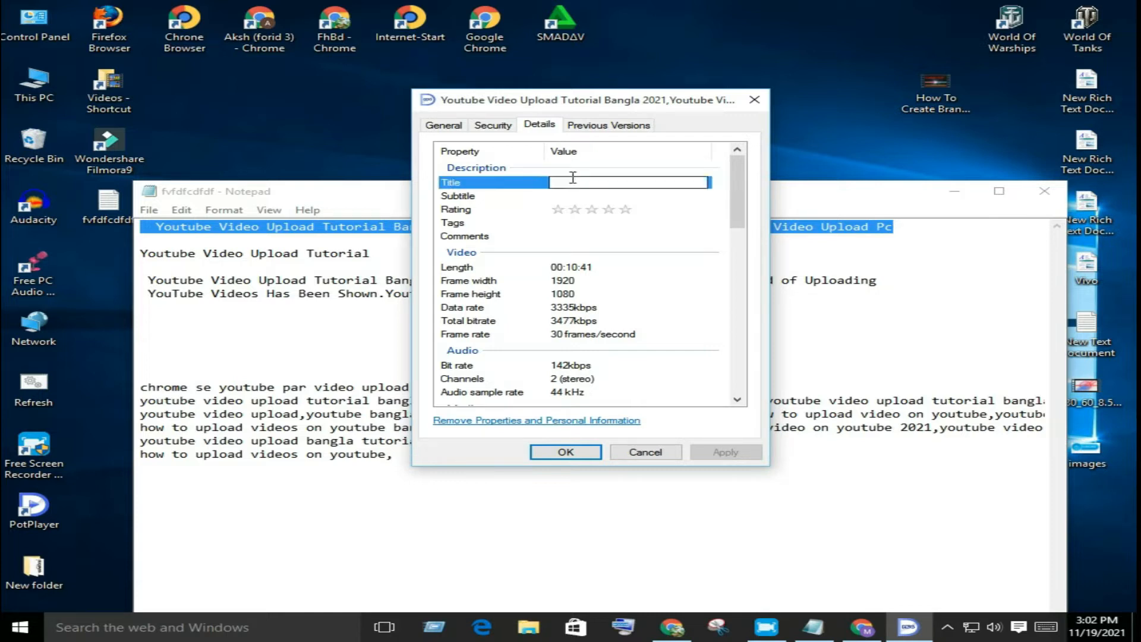
click(602, 179)
right_click(603, 179)
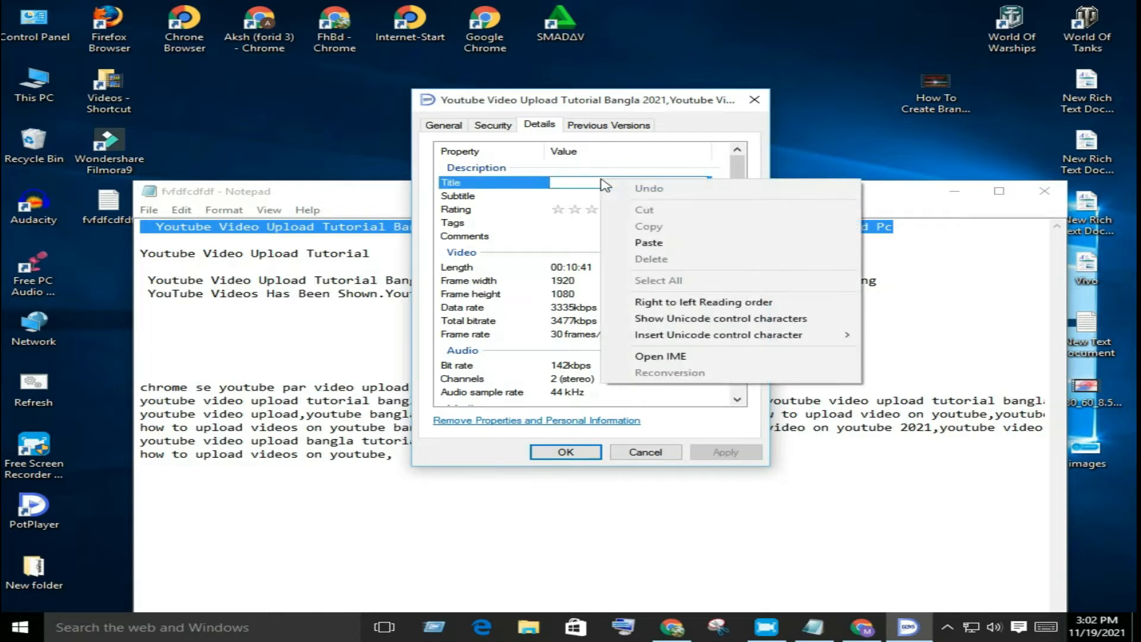
click(649, 243)
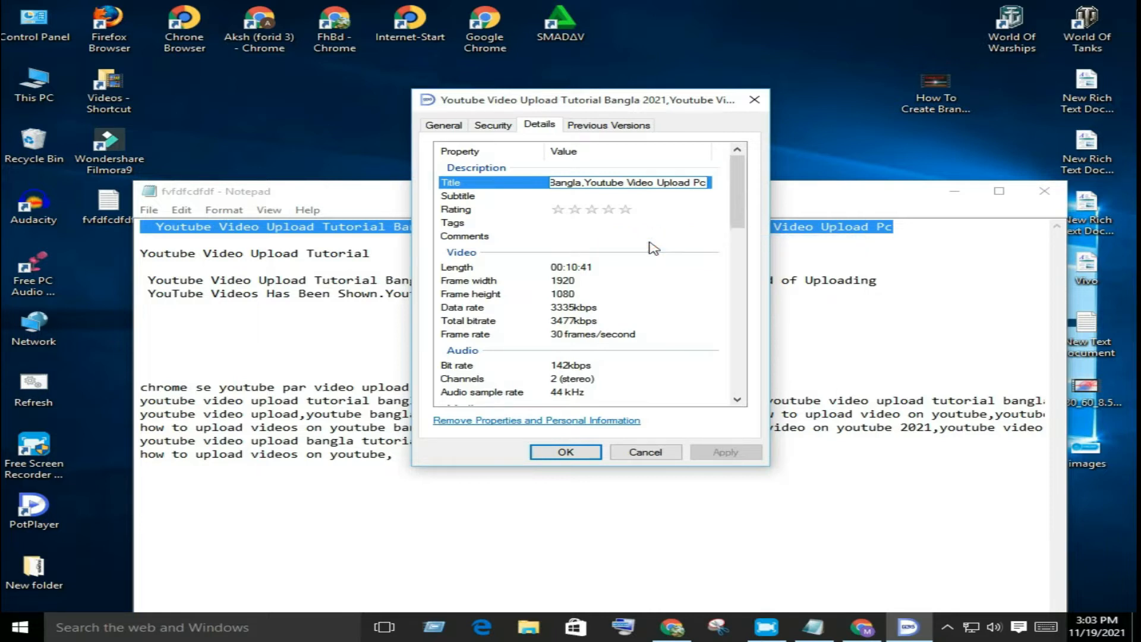
- Fill in the video's Subtitle with the same copied title text and set its Rating to five stars
click(616, 197)
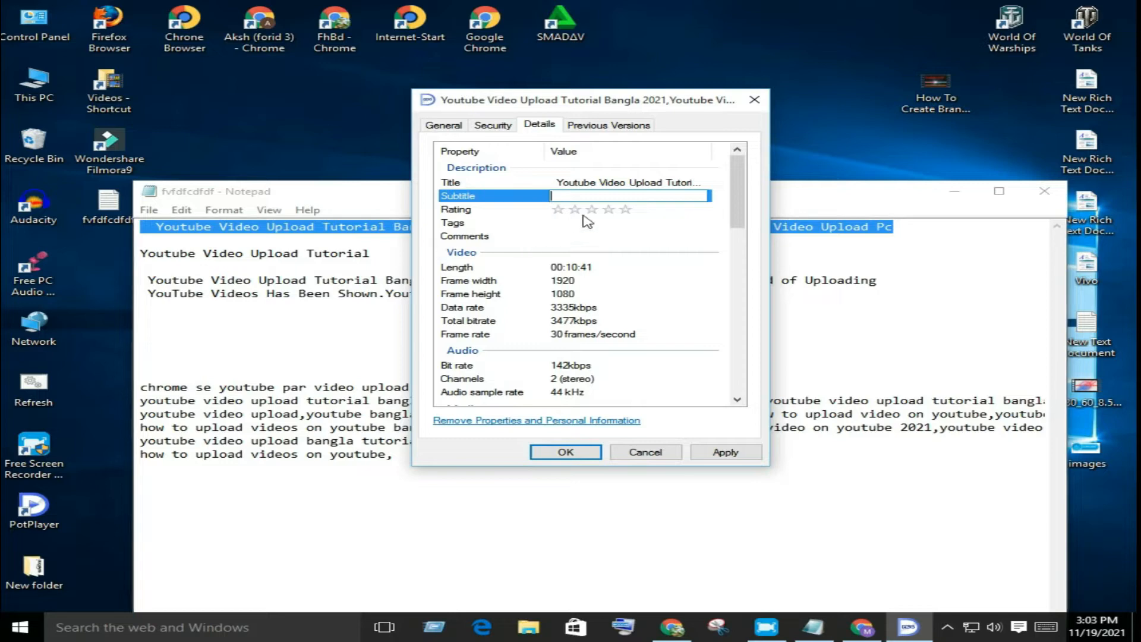
right_click(593, 198)
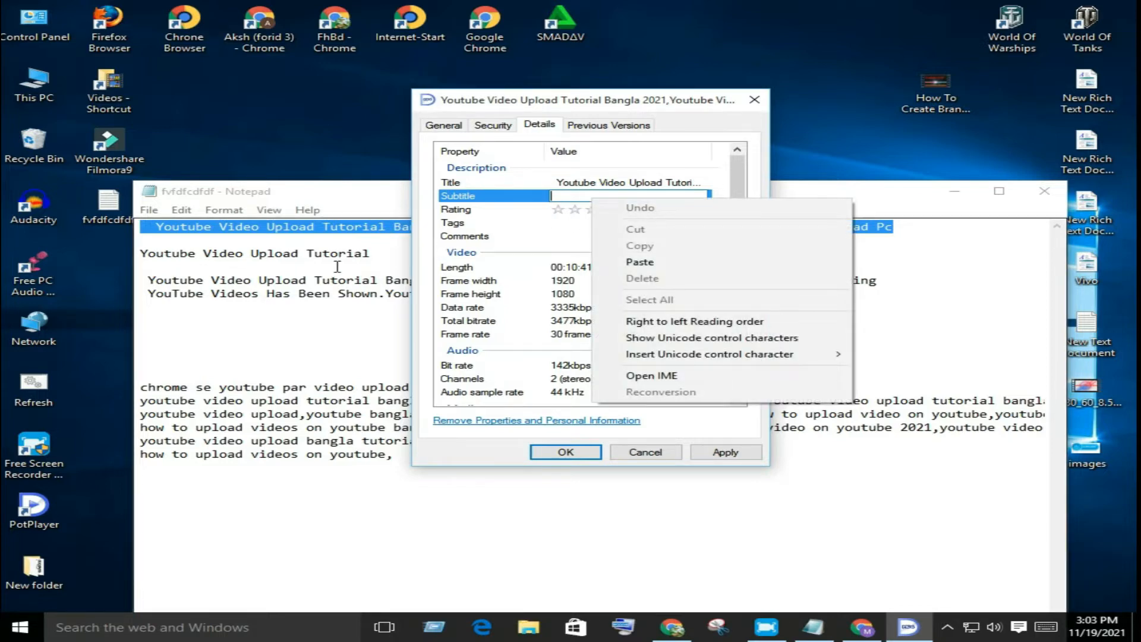
click(387, 253)
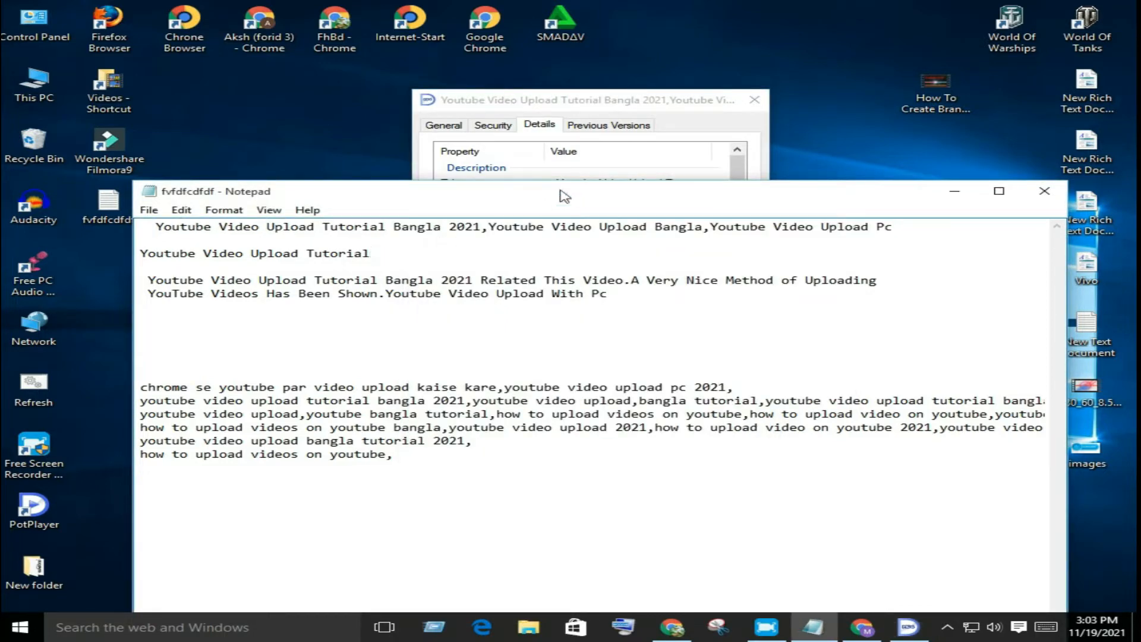
click(618, 169)
click(592, 214)
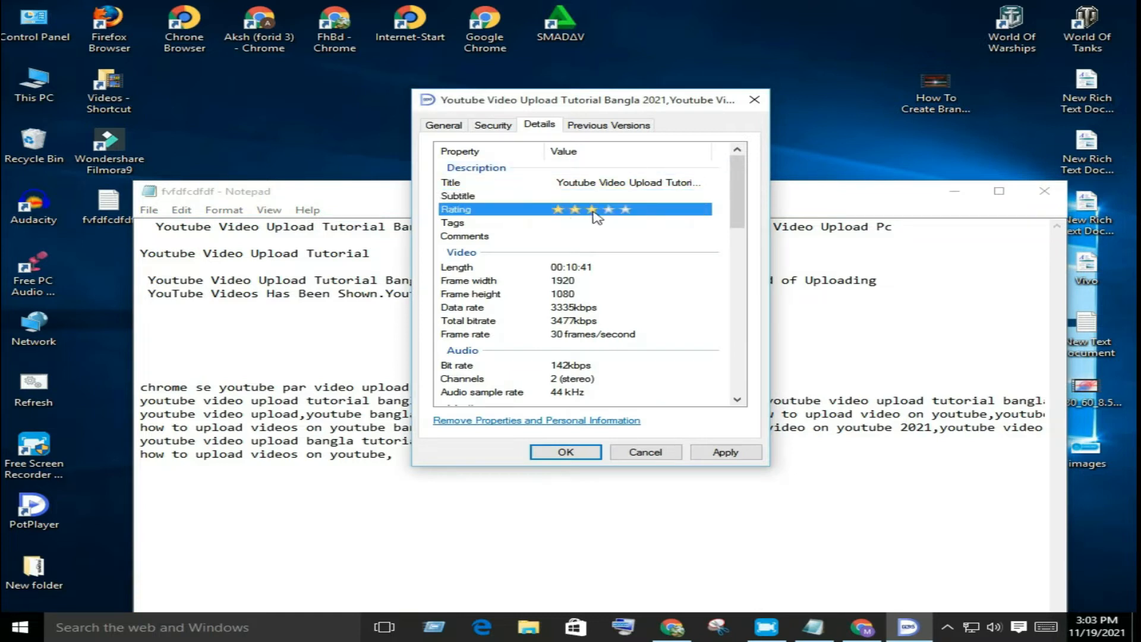
click(593, 196)
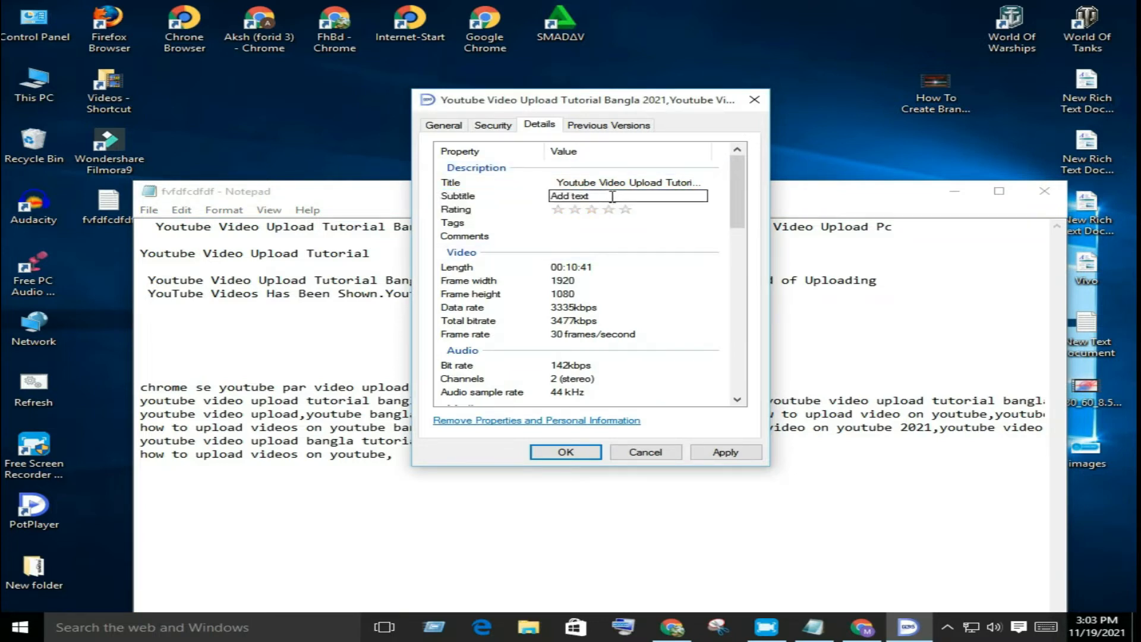
click(602, 195)
right_click(603, 195)
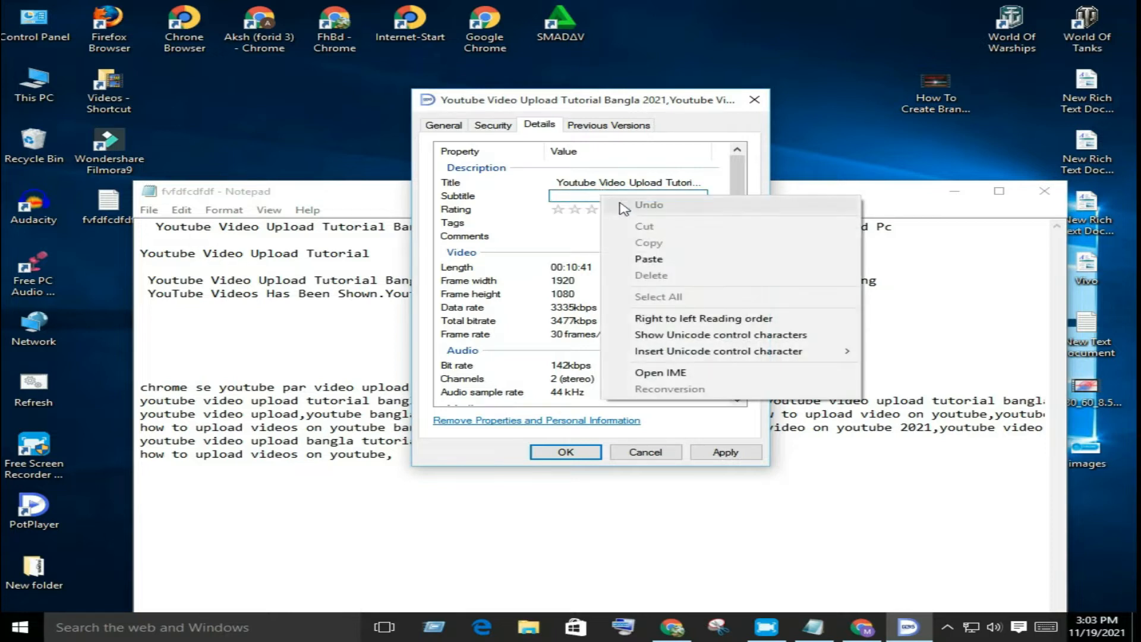
click(631, 257)
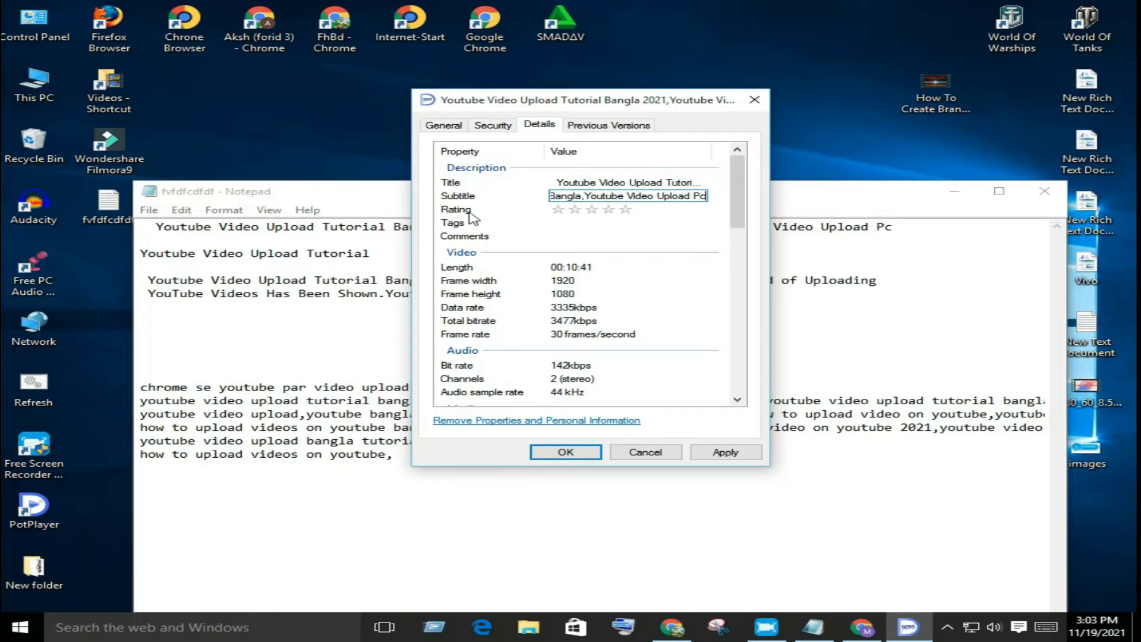
click(544, 215)
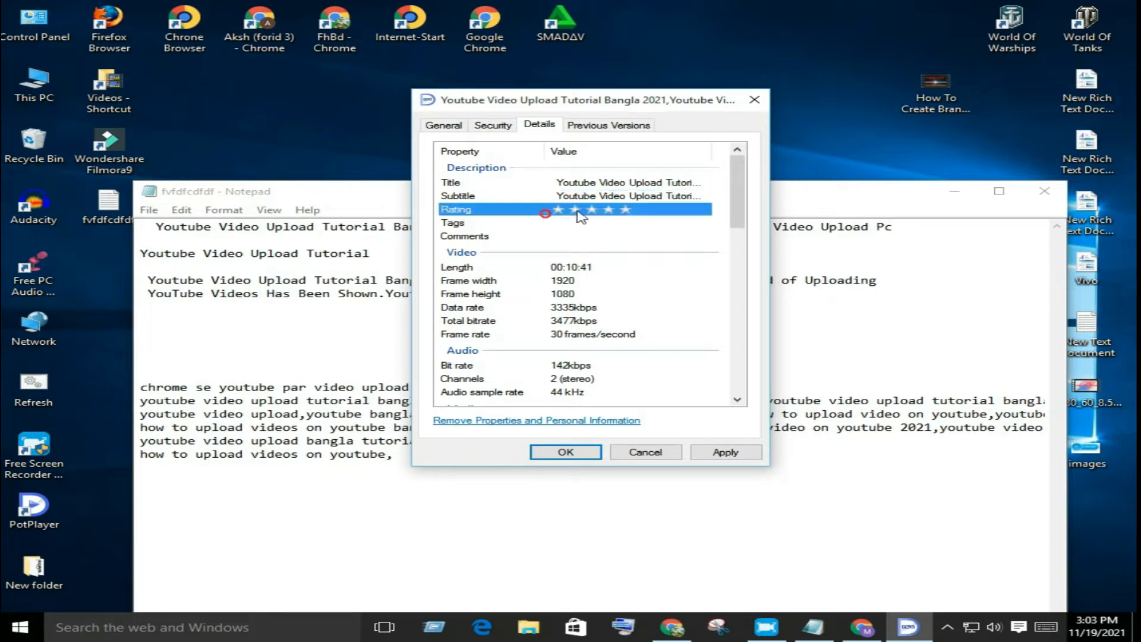
click(625, 211)
- Copy the whole keyword list starting with "chrome se youtube par video upload kaise kare" from the notes into the video's Tags
click(524, 223)
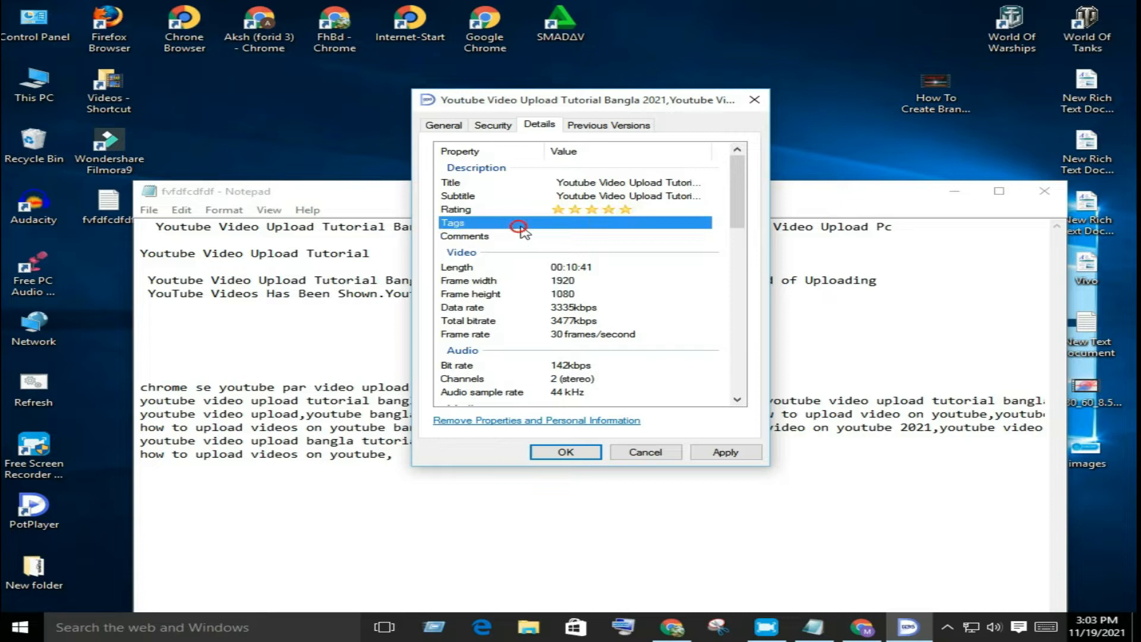
click(621, 226)
click(895, 467)
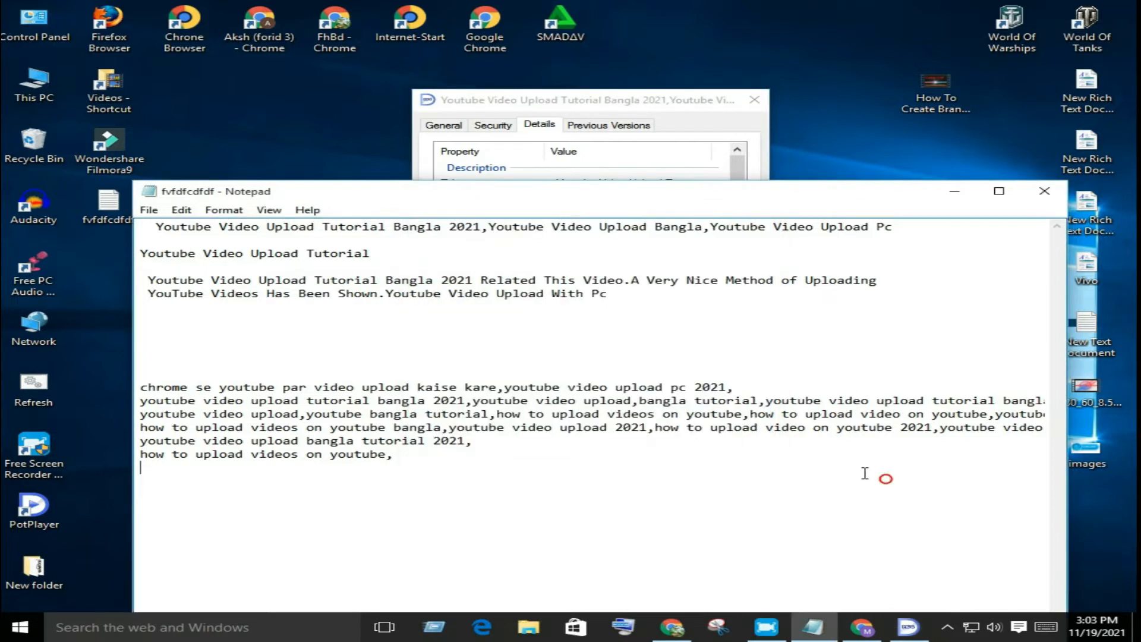
drag(423, 460, 129, 381)
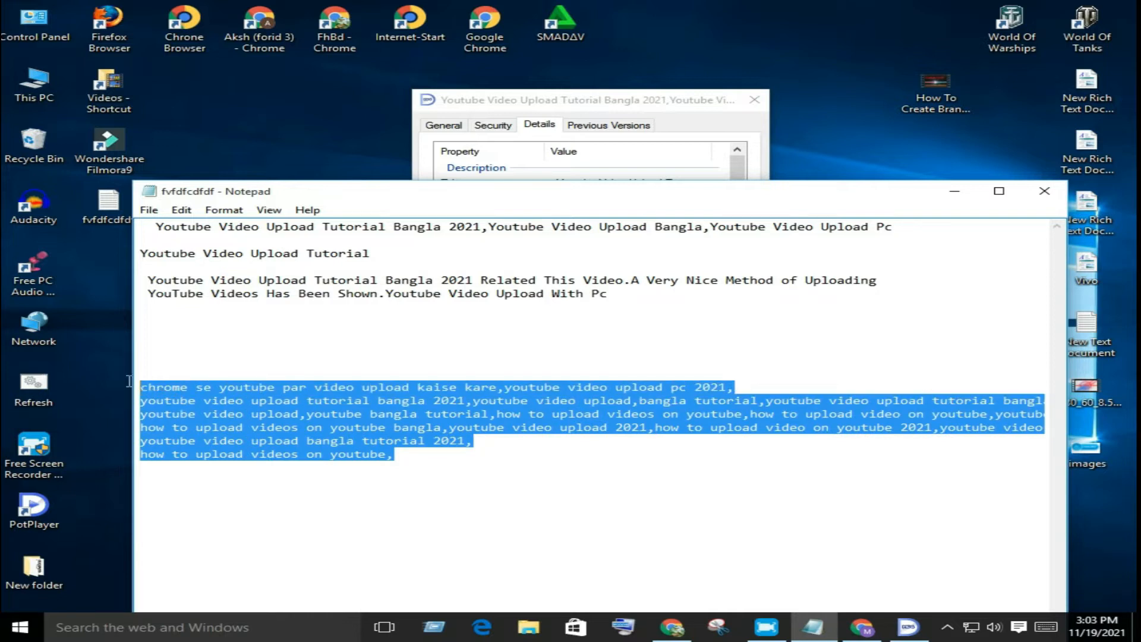
right_click(183, 401)
click(238, 448)
click(711, 152)
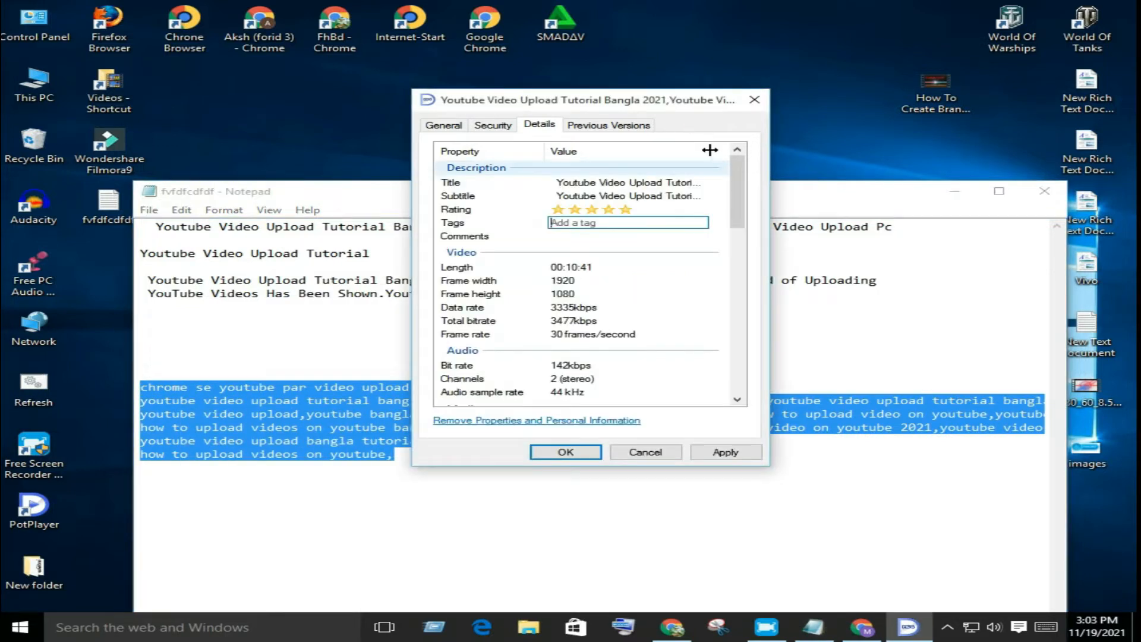
right_click(594, 224)
click(642, 289)
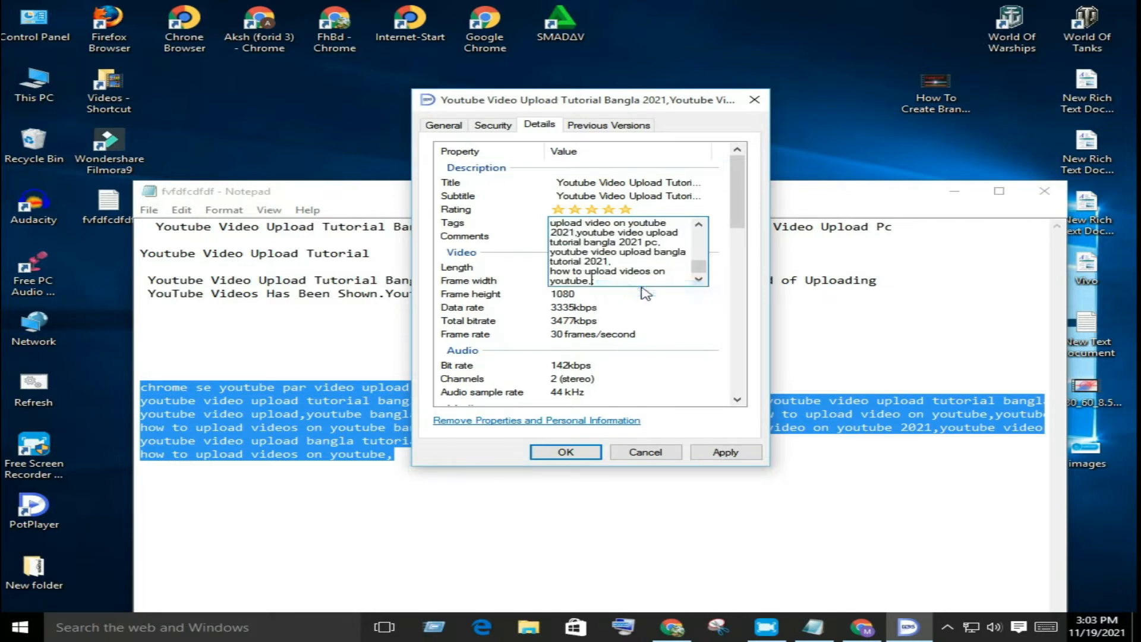
click(531, 237)
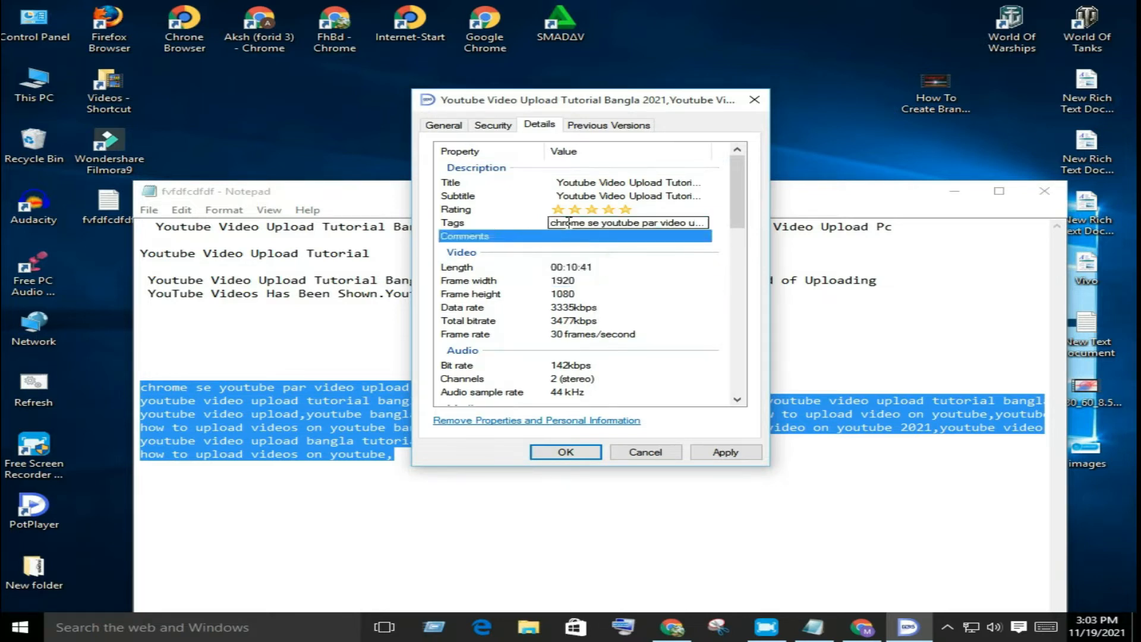
click(523, 223)
- Copy the two-line description starting with "Youtube Video Upload Tutorial Bangla 2021 Related This Video" from the notes into the video's Comments
click(565, 236)
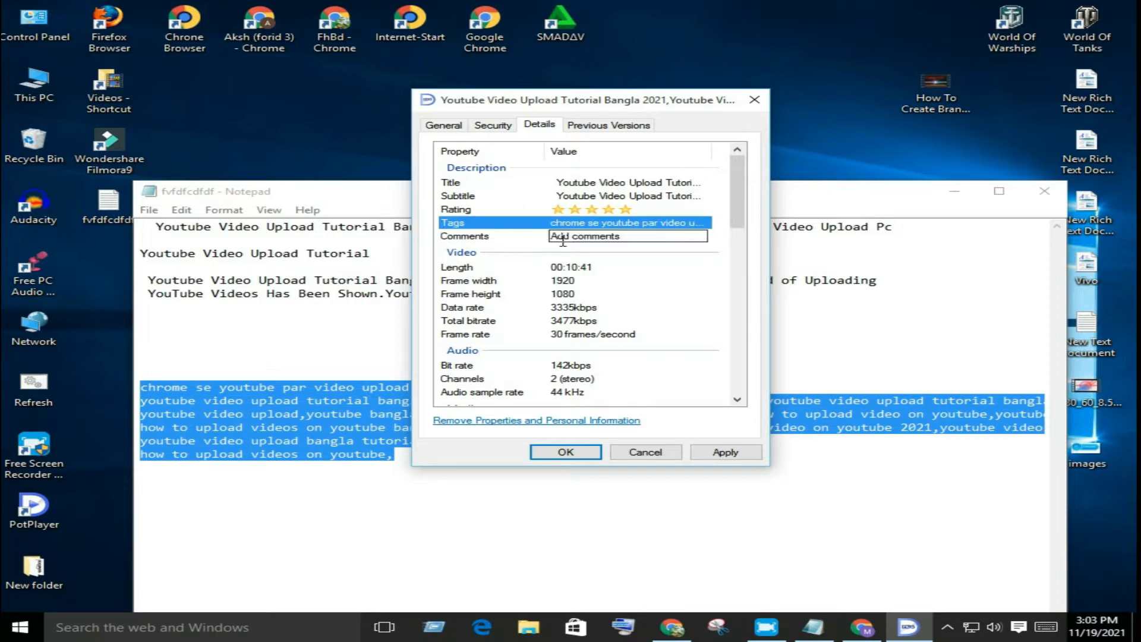
click(581, 240)
click(410, 328)
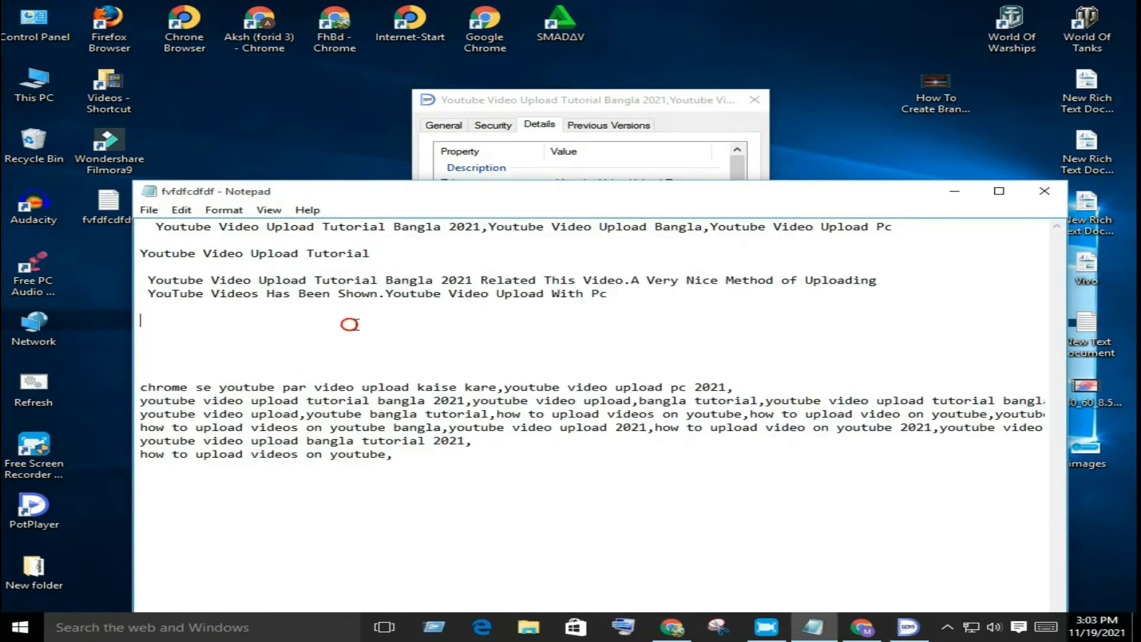
drag(666, 294, 145, 283)
right_click(188, 284)
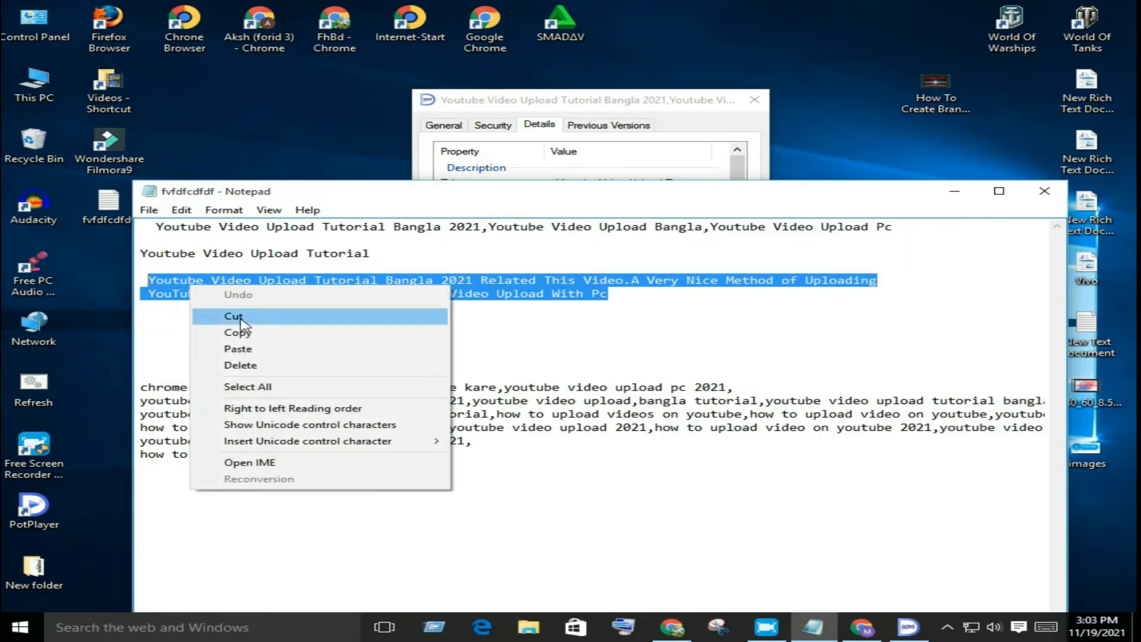
click(243, 333)
click(679, 120)
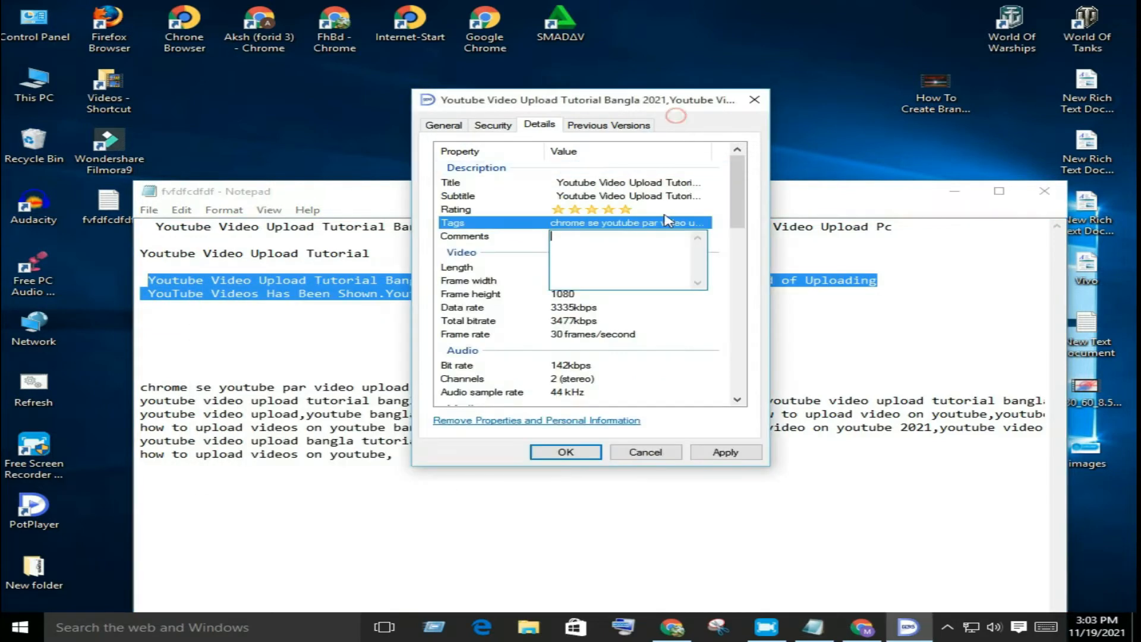
right_click(656, 241)
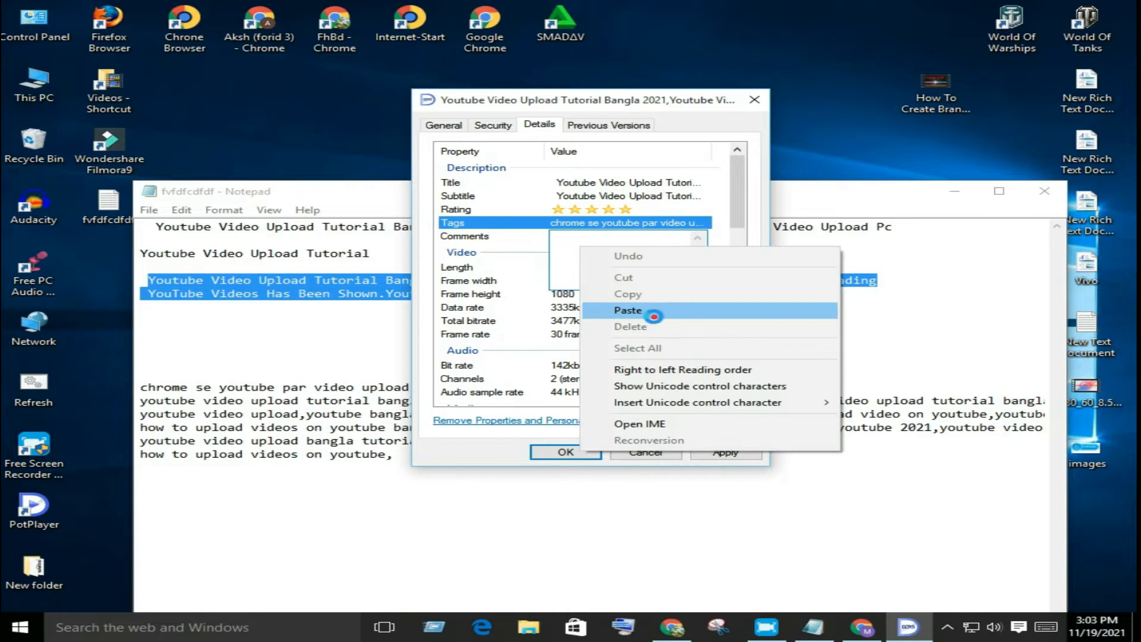
click(726, 310)
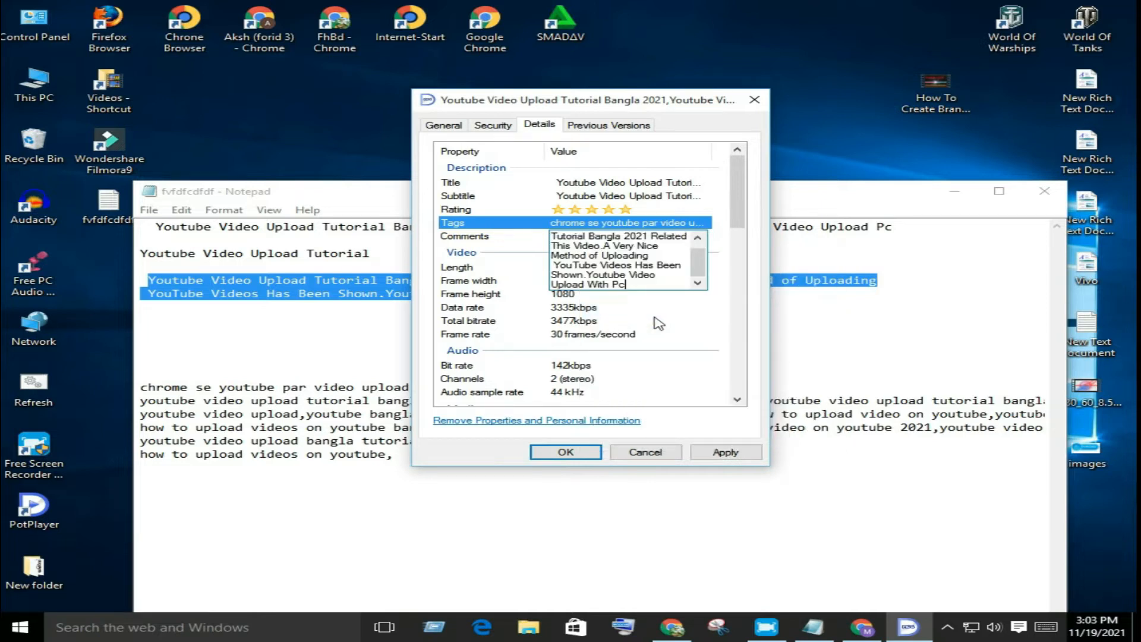
click(466, 243)
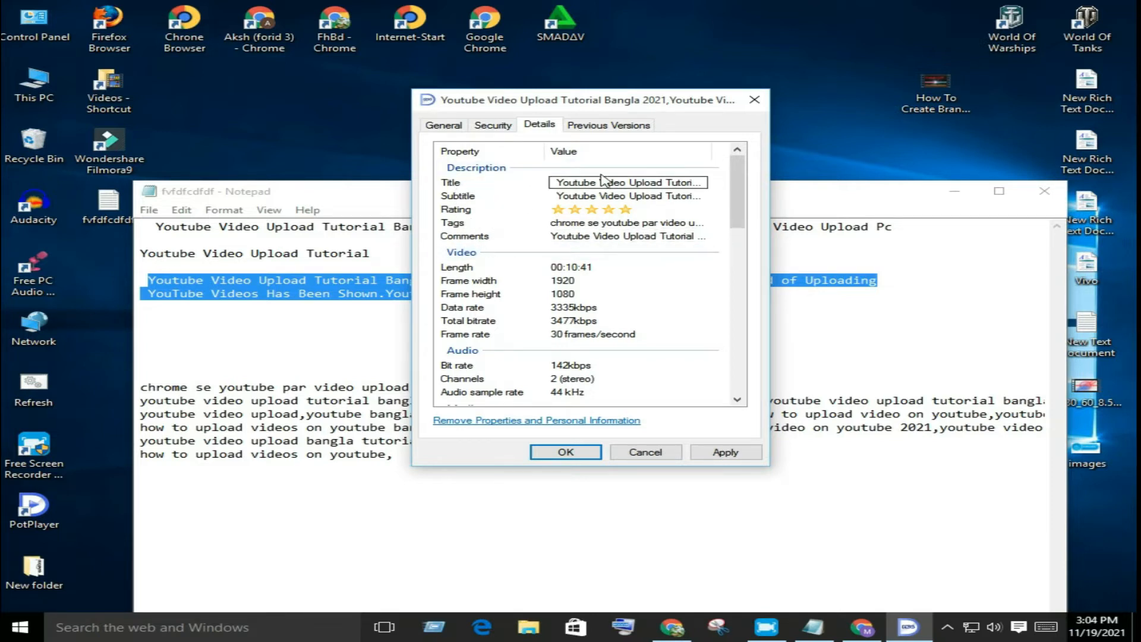
- Set the video's Contributing artists to "fhutp" using the on-screen keyboard
click(579, 192)
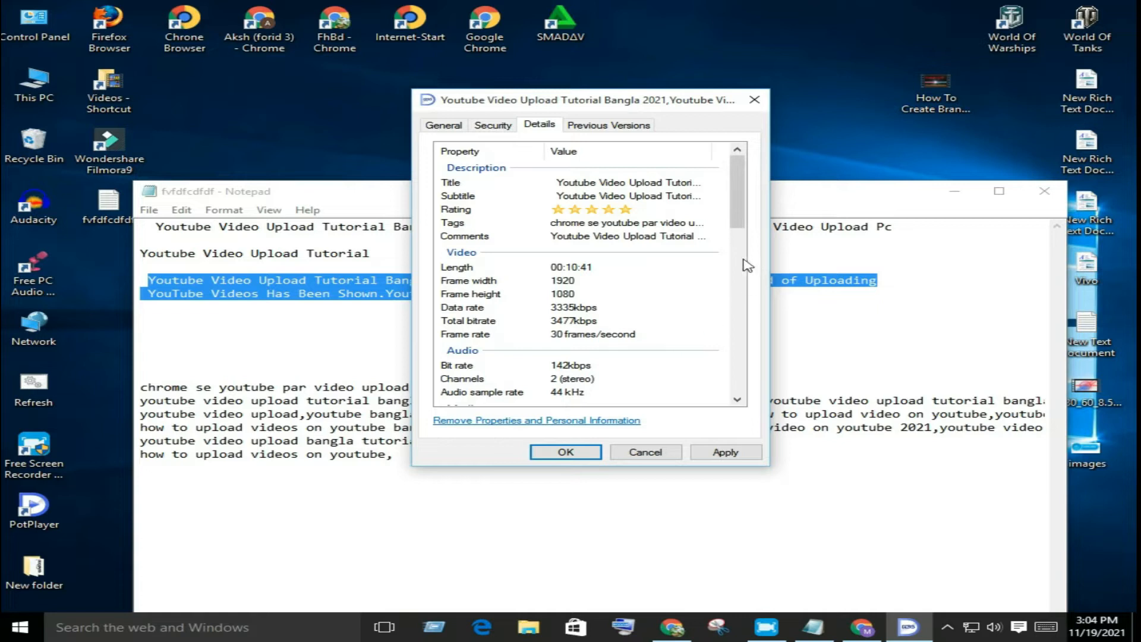
drag(744, 226, 744, 242)
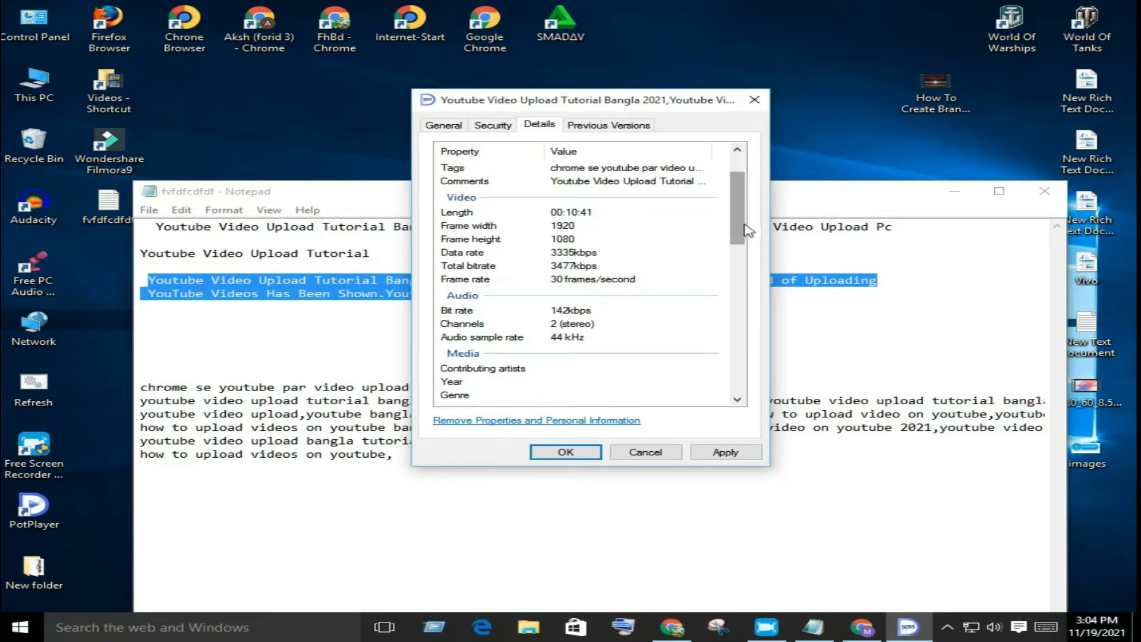
drag(738, 213, 737, 245)
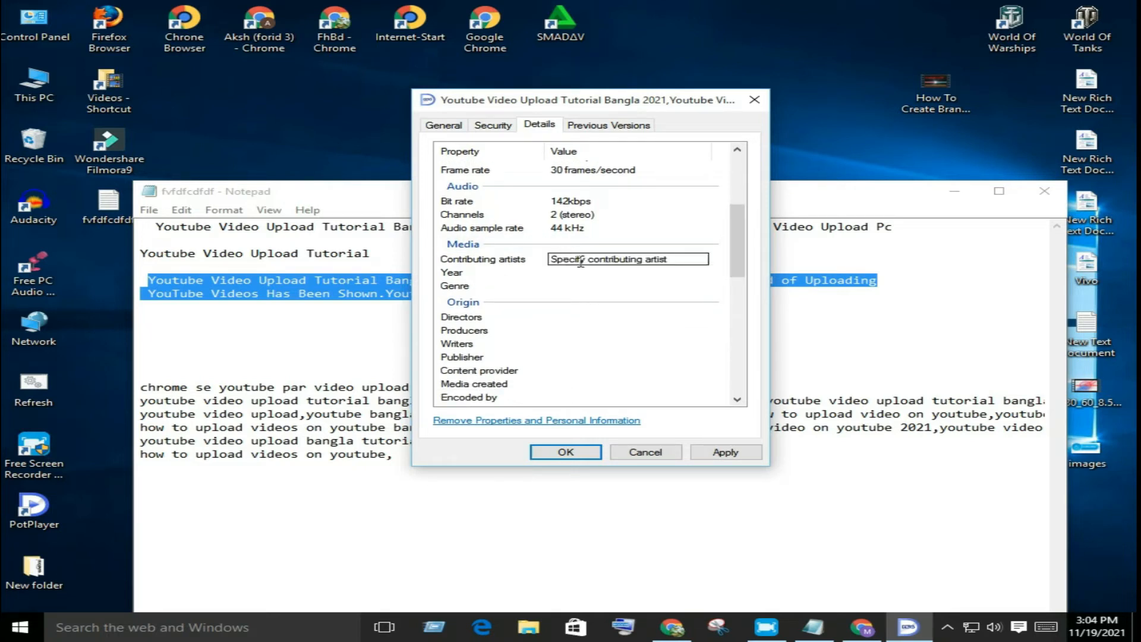
click(581, 262)
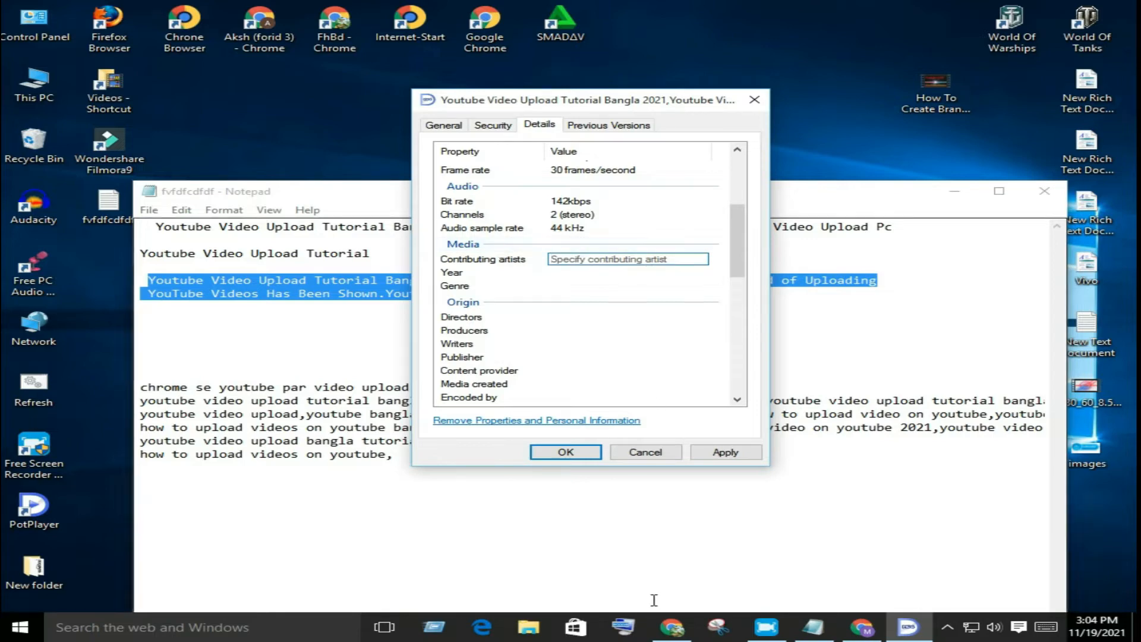
click(626, 628)
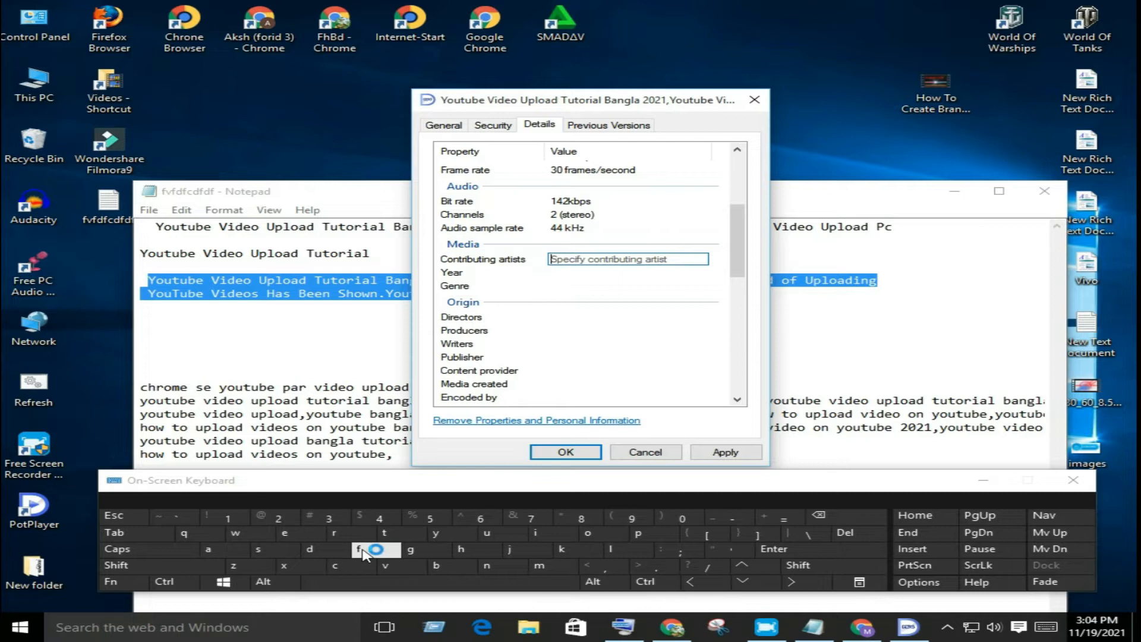
click(364, 551)
click(462, 549)
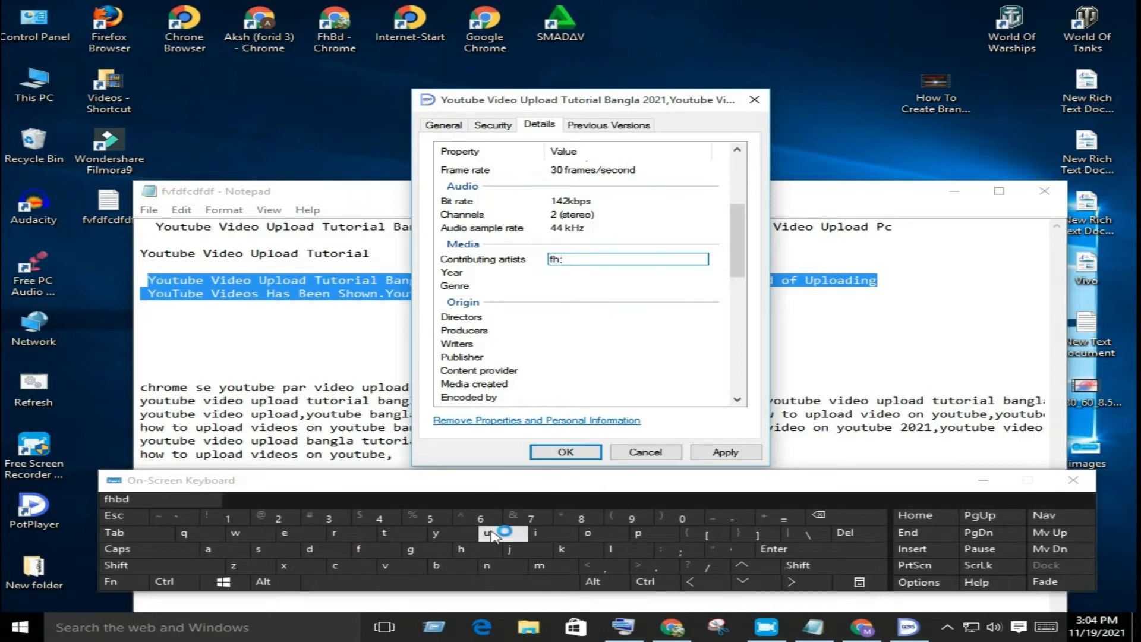
click(491, 535)
click(384, 533)
click(638, 534)
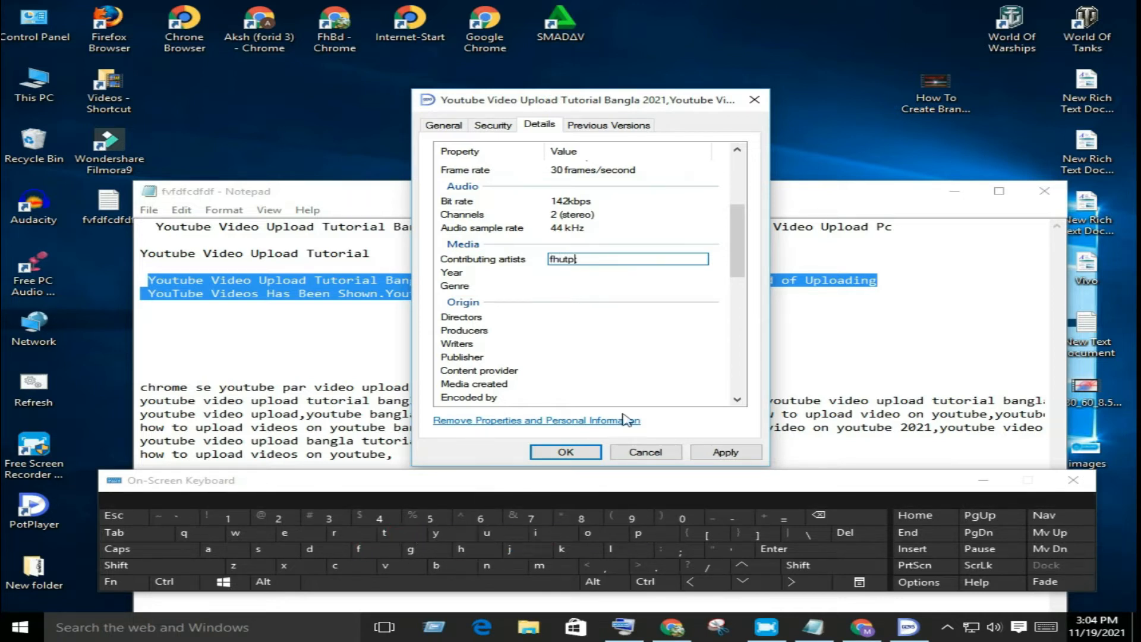
- Set the video's Year to 2021
click(575, 273)
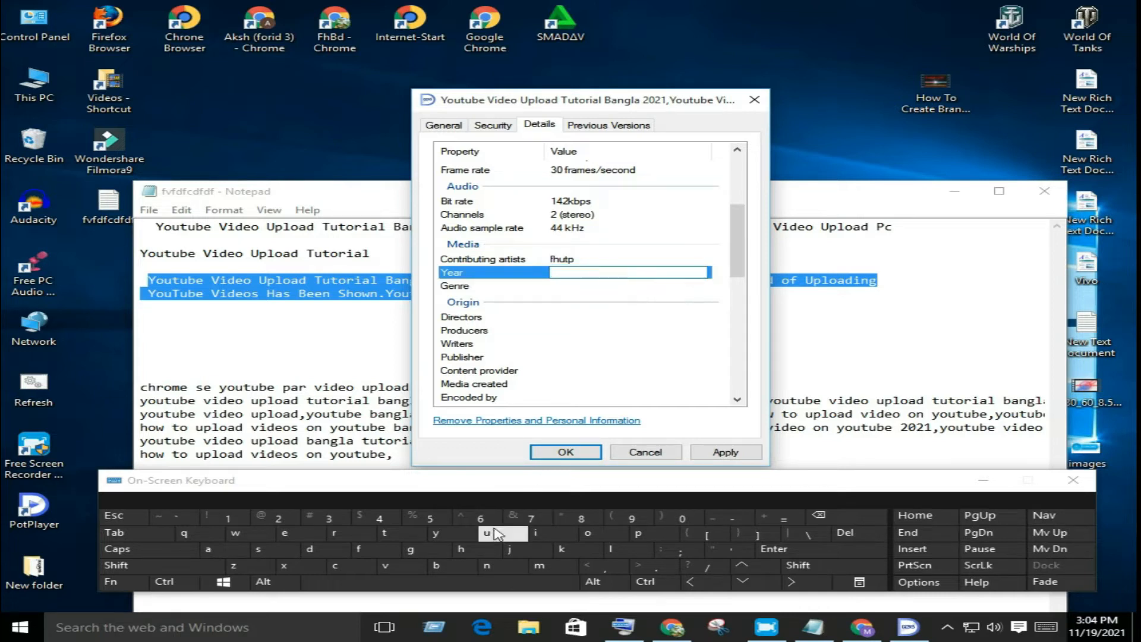
click(279, 520)
click(698, 524)
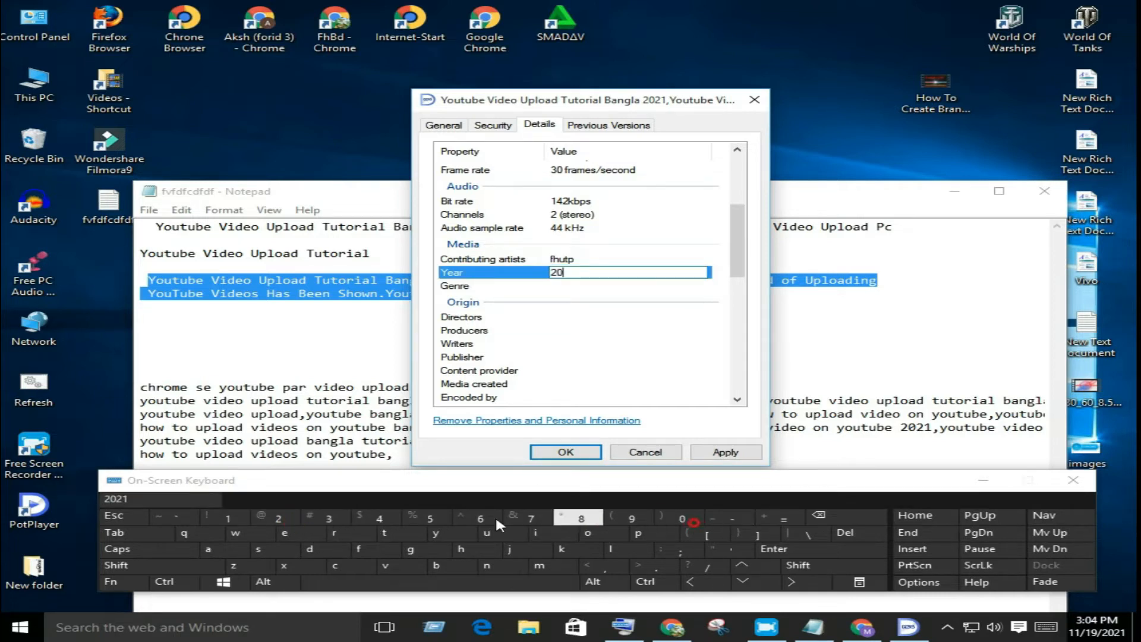
click(279, 520)
click(241, 519)
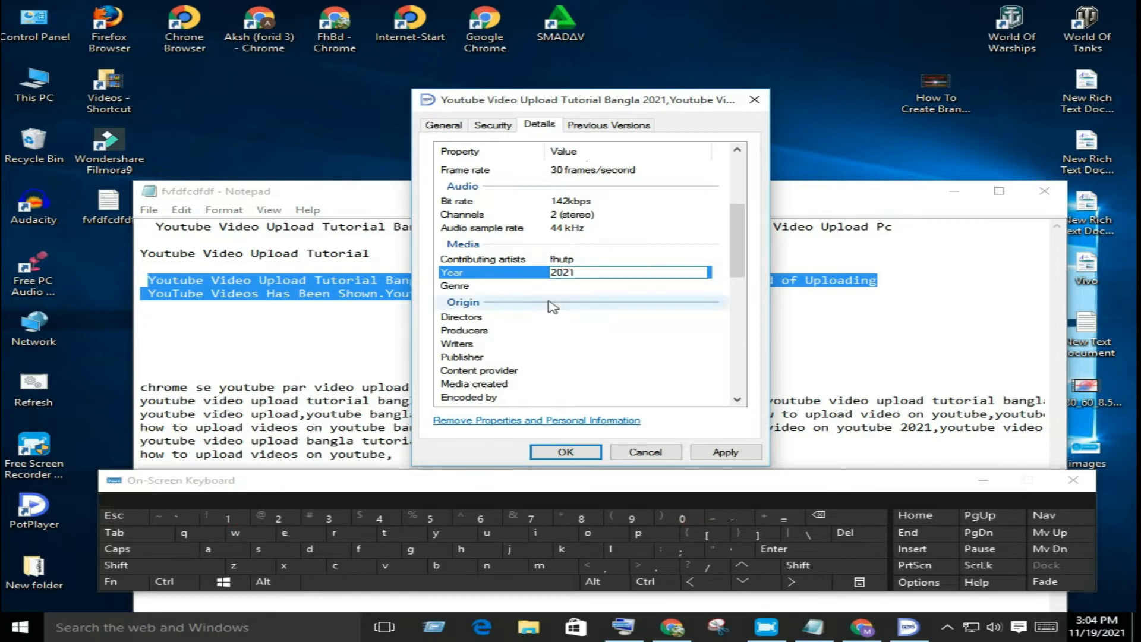
- Copy the "fhutp" text from Contributing artists into the video's Genre
click(598, 285)
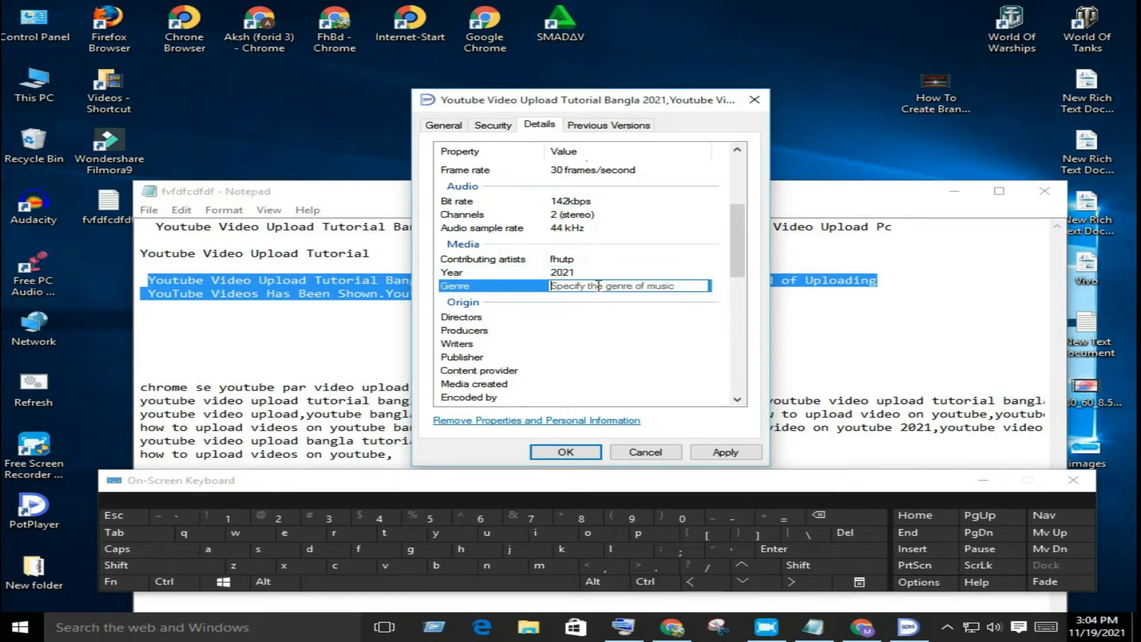
click(601, 259)
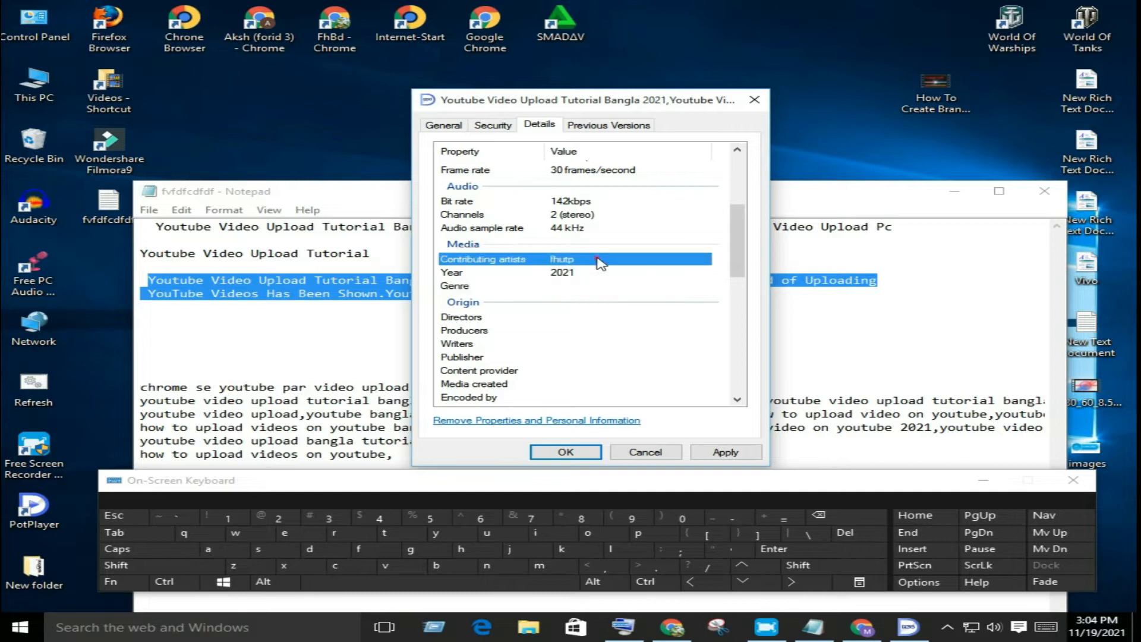
drag(577, 258, 552, 262)
key(ctrl+c)
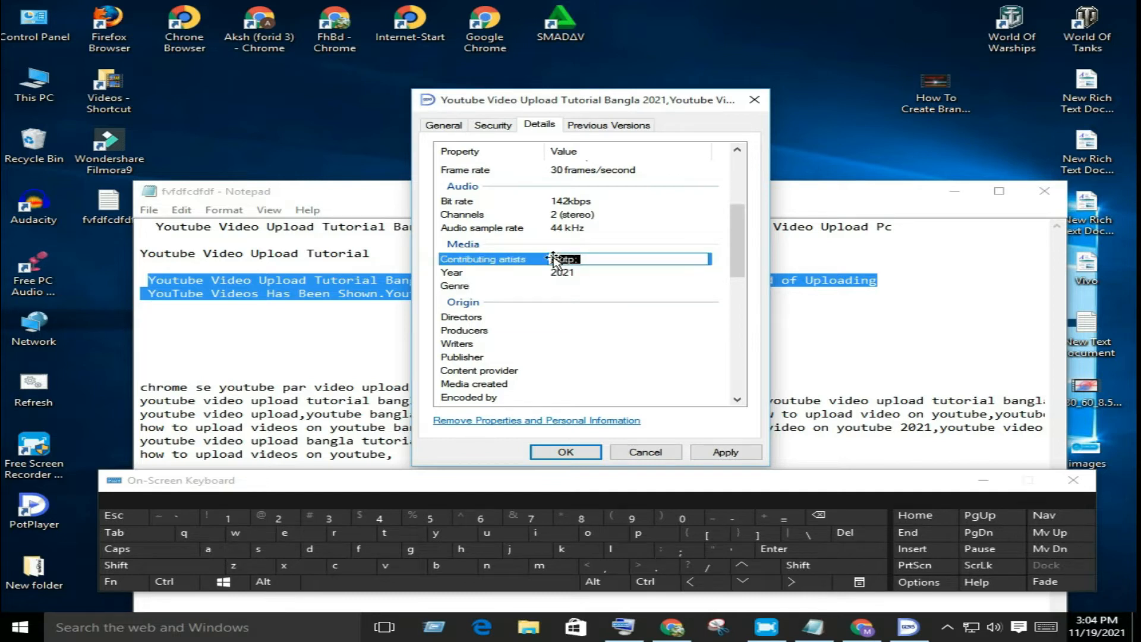
right_click(562, 258)
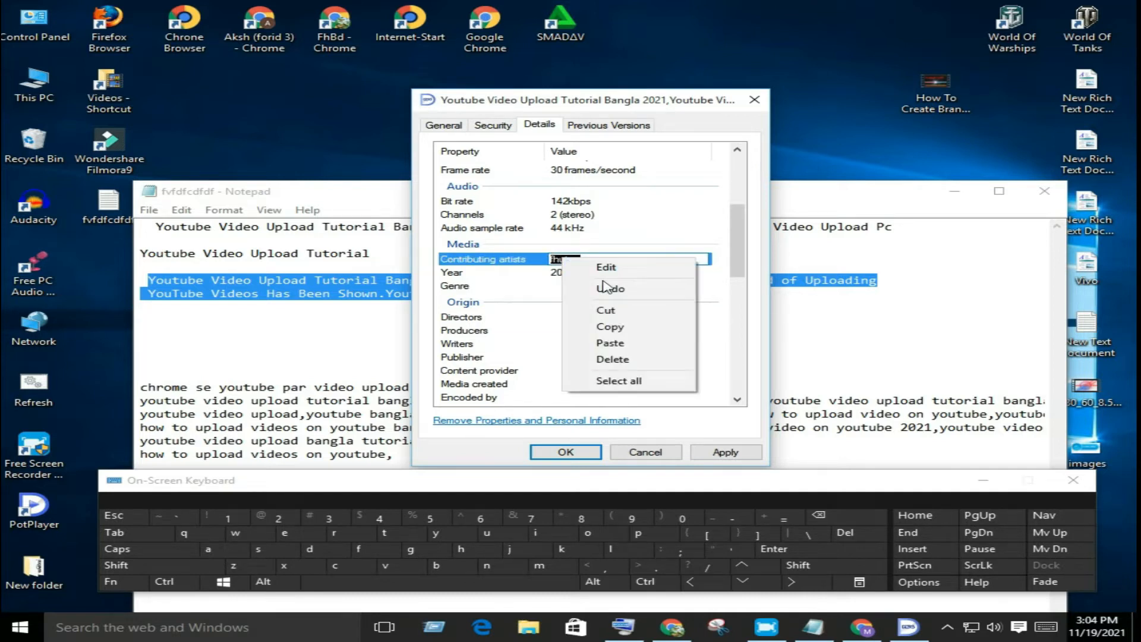
click(616, 333)
click(594, 285)
right_click(594, 285)
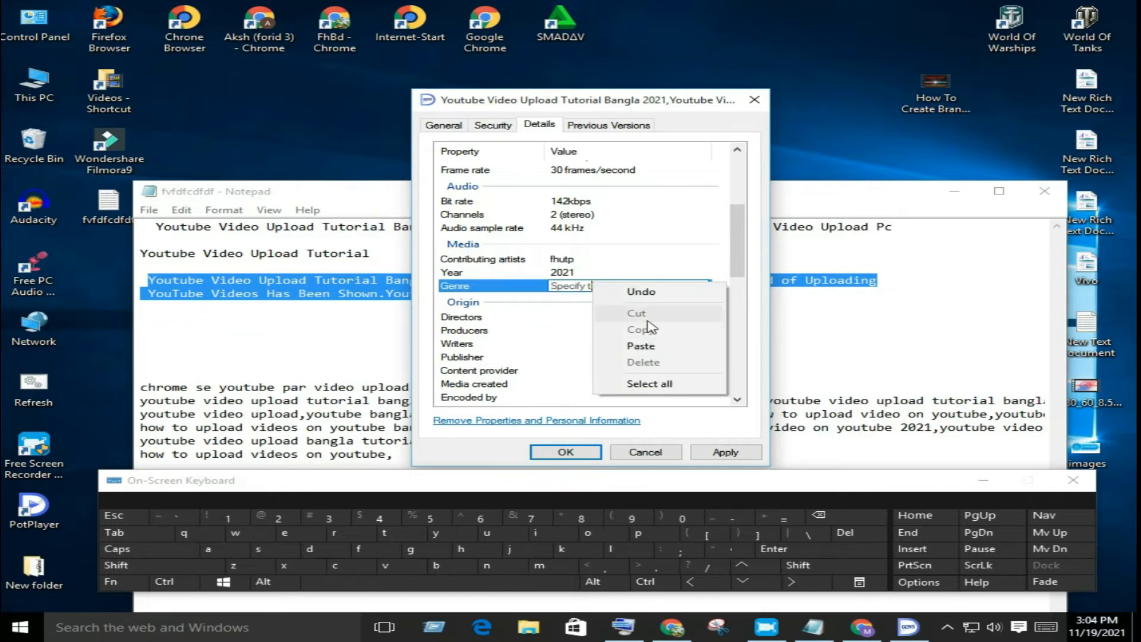
click(641, 346)
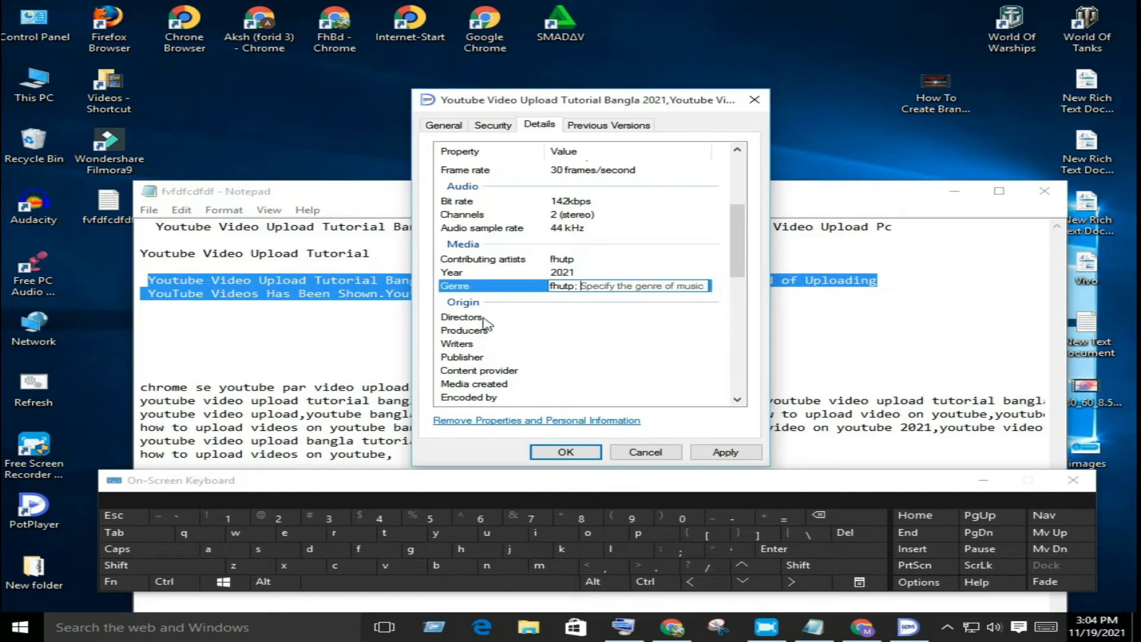
- Fill in the video's Directors and Producers with the copied "fhutp" text
click(560, 317)
right_click(582, 317)
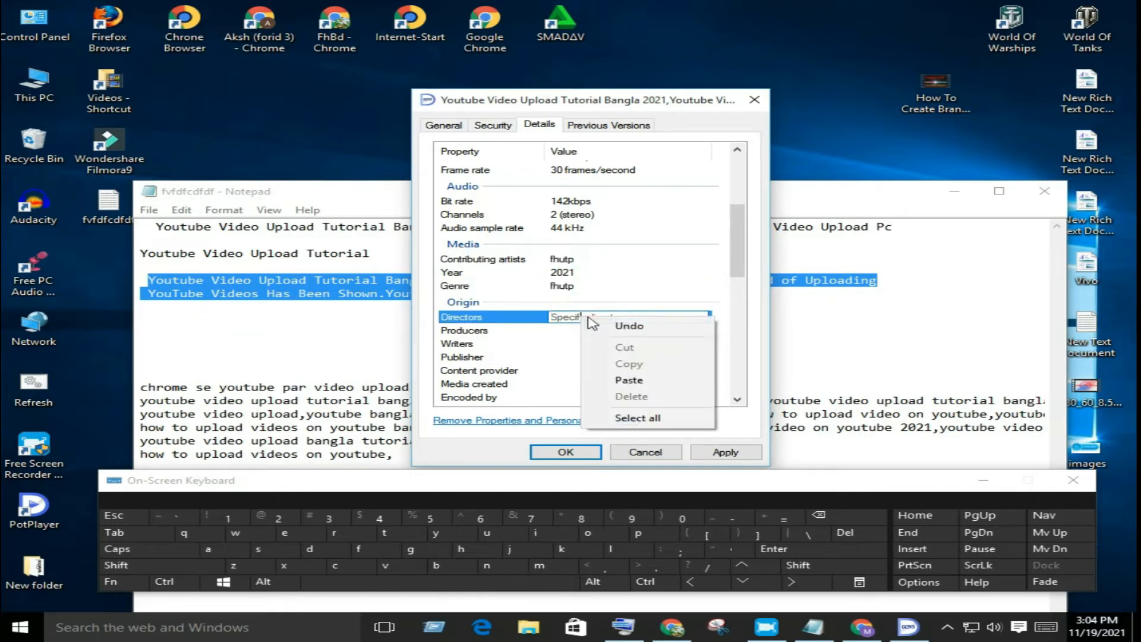
click(633, 377)
click(574, 331)
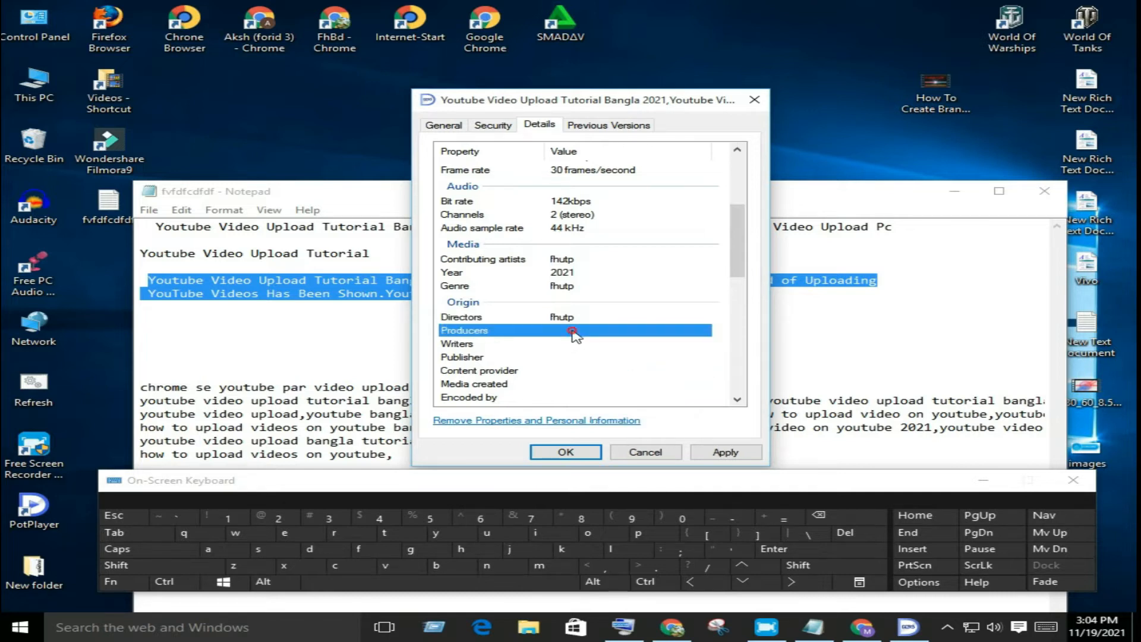
right_click(574, 332)
click(622, 395)
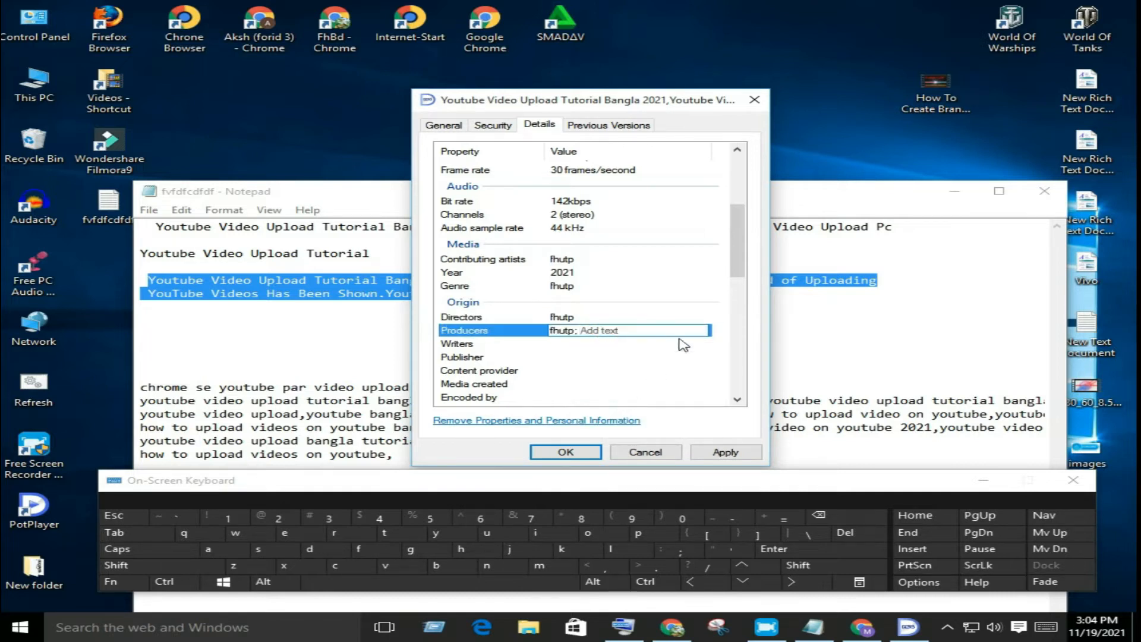
- Fill in the video's Writers with the copied "fhutp" text
drag(737, 265, 731, 303)
click(579, 225)
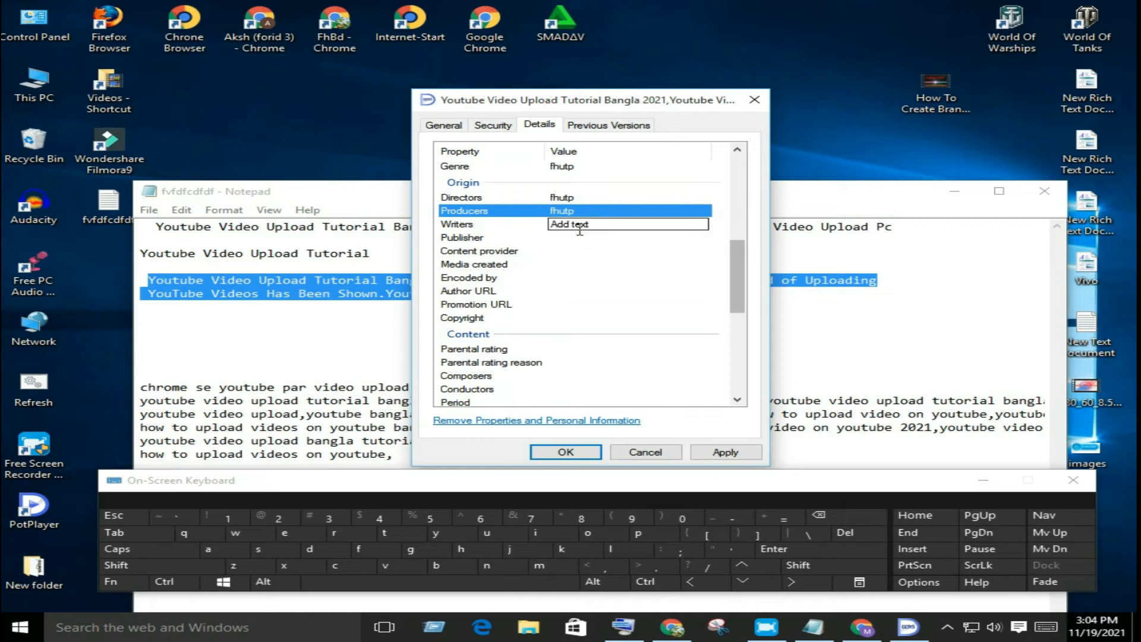
right_click(578, 225)
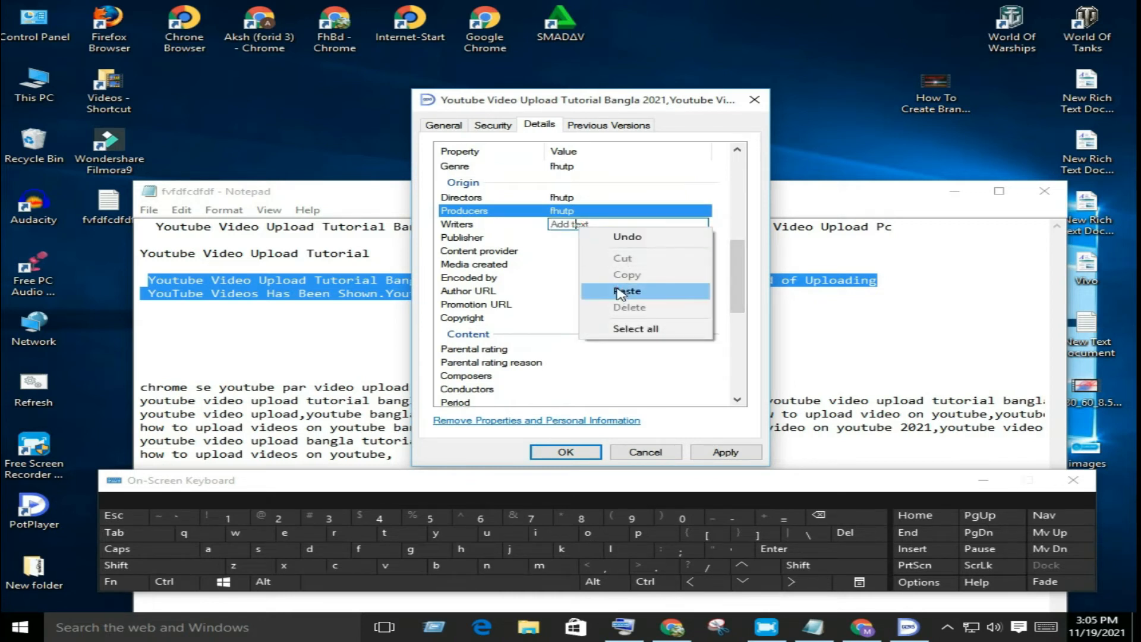
click(625, 291)
- Paste the copied "fhutp;" text into the video's Content provider and Publisher
click(597, 249)
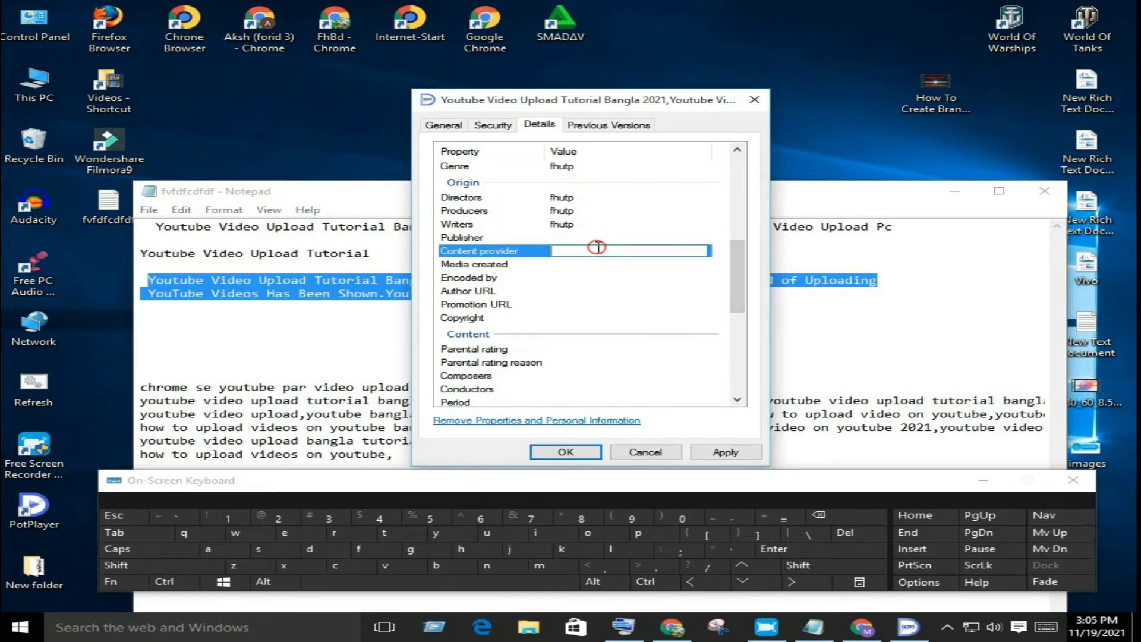
right_click(598, 250)
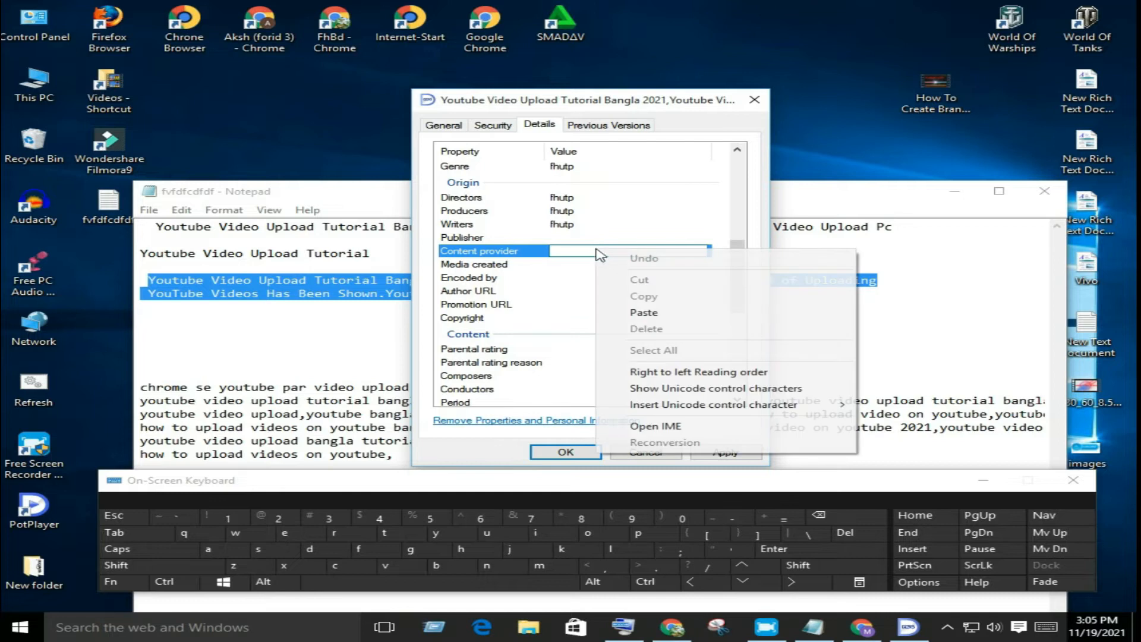
click(651, 311)
click(583, 238)
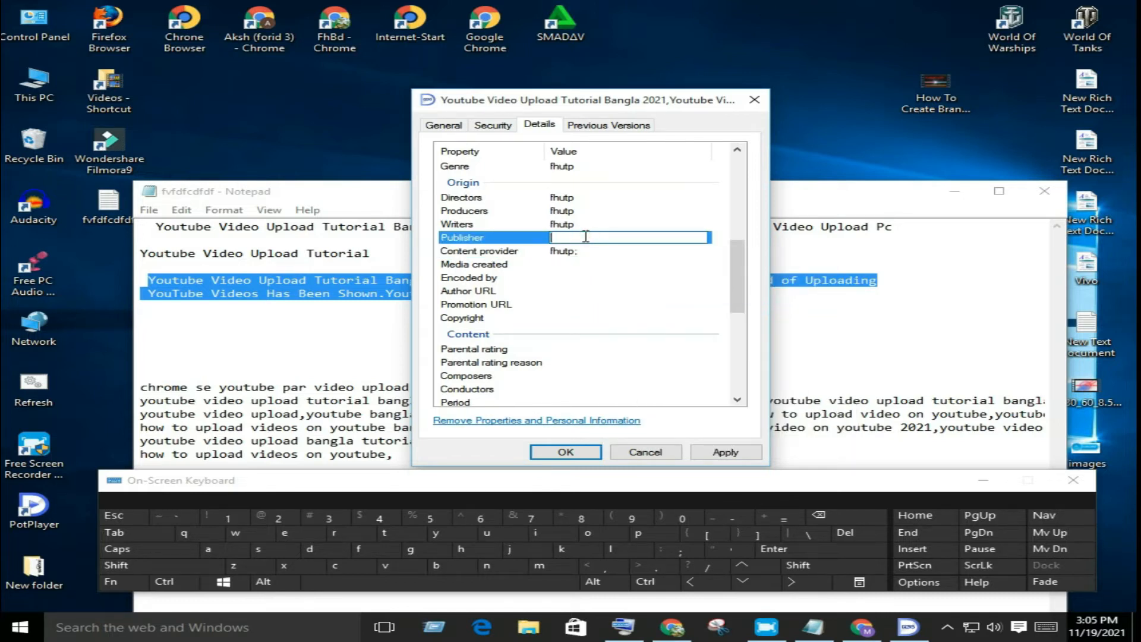
right_click(584, 238)
click(631, 300)
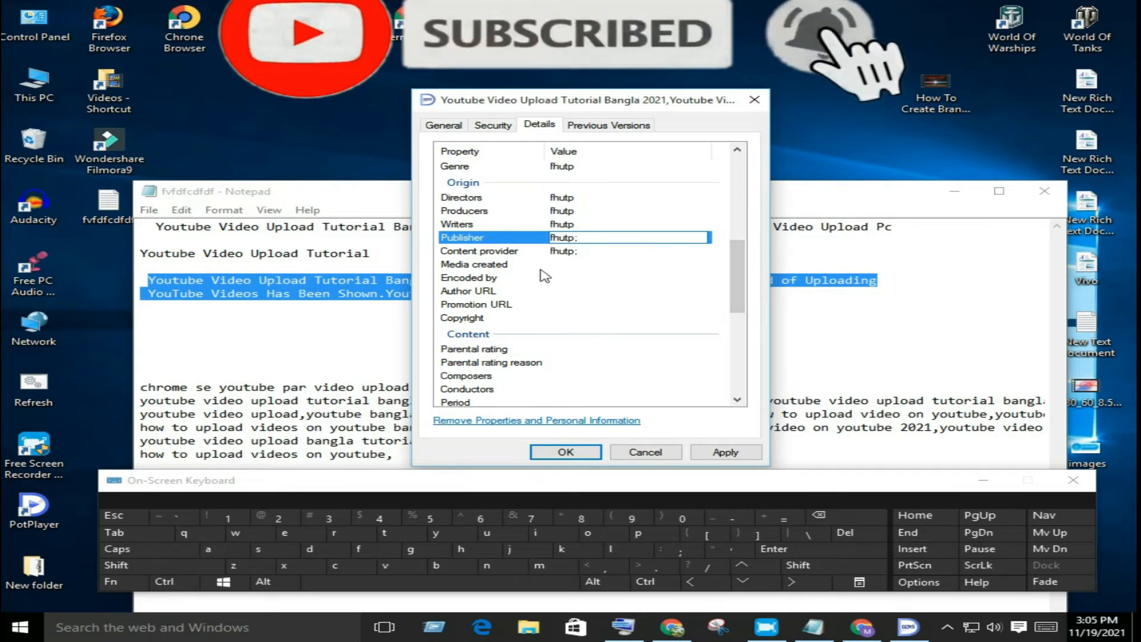
- Leave Media created blank and paste the copied "fhutp;" text into the video's Encoded by
click(593, 264)
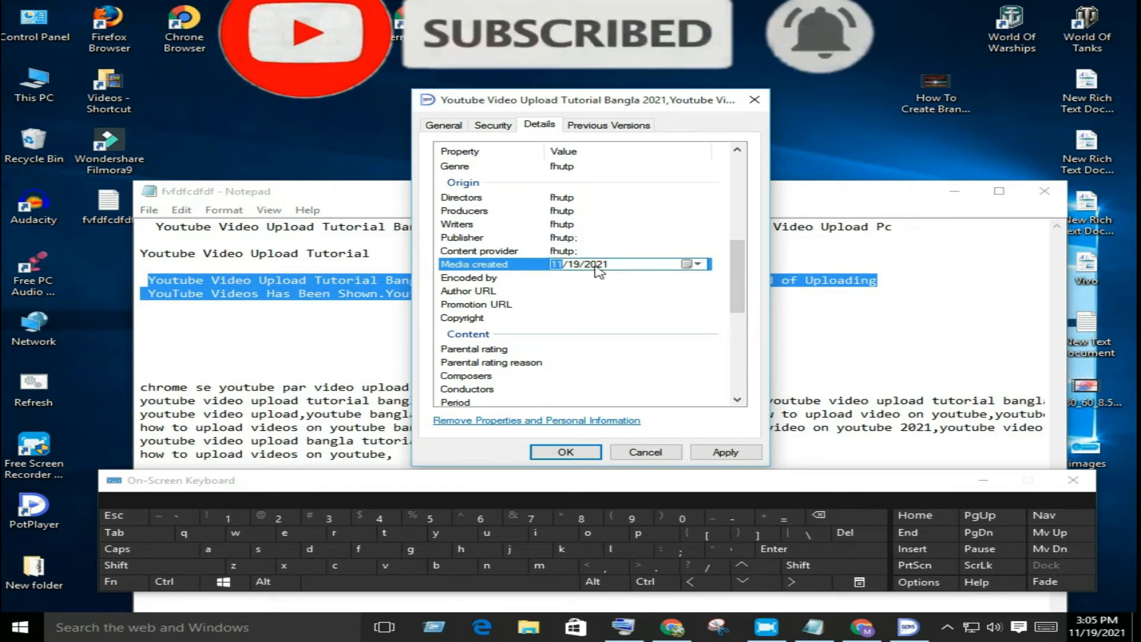
click(554, 279)
click(556, 278)
right_click(589, 277)
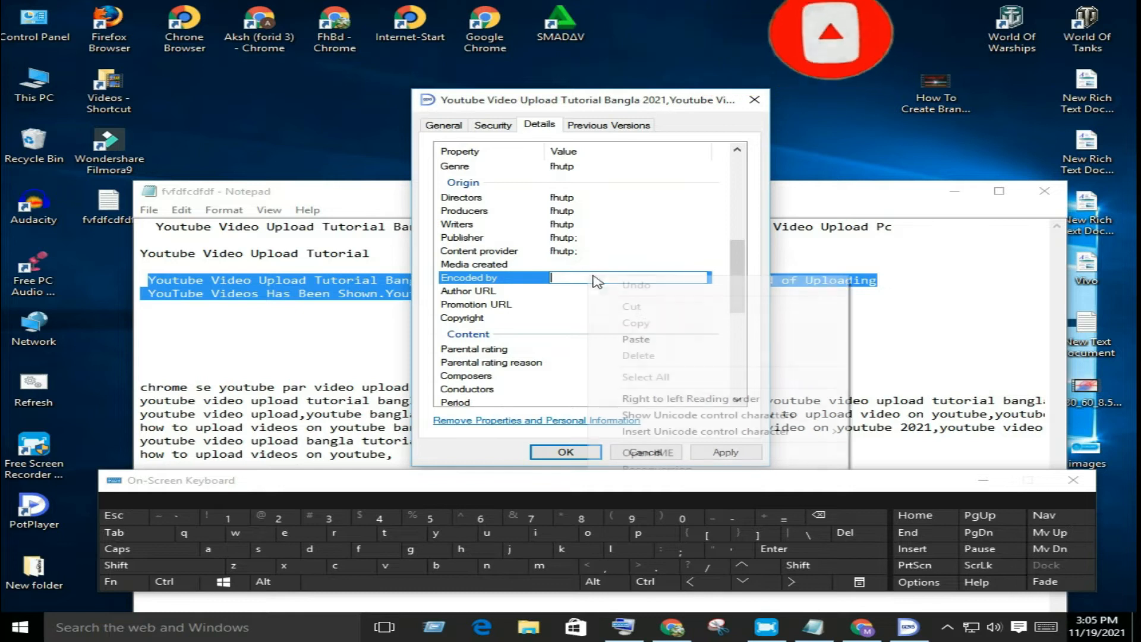
click(639, 341)
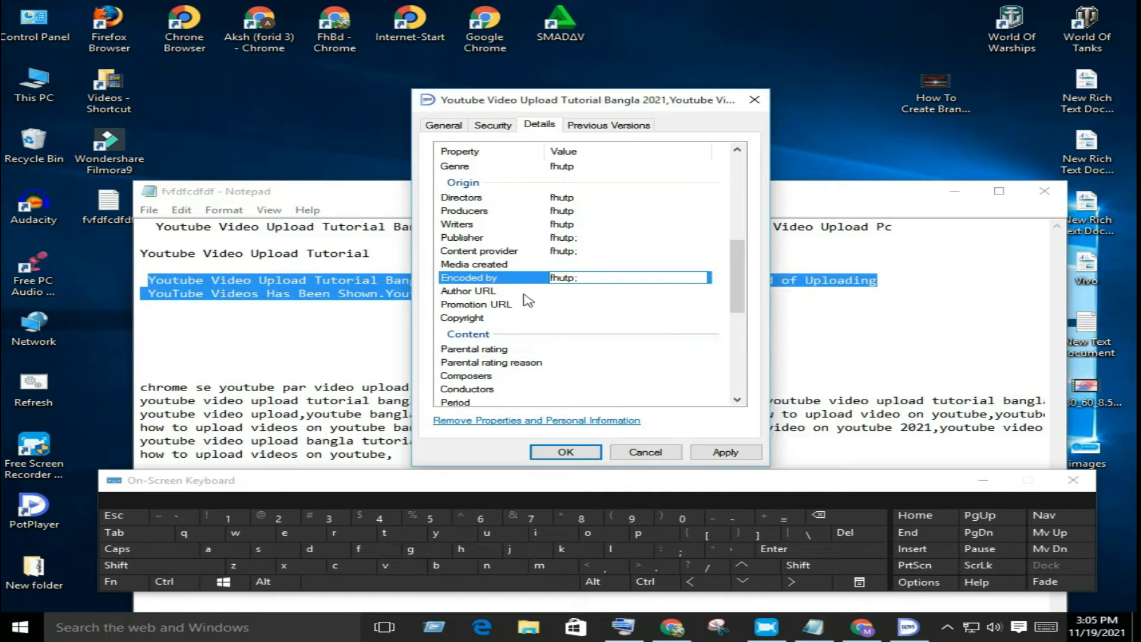
- Start editing the video's Author URL, switch to YouTube Studio in Chrome and open the FH UTP channel's public page
click(576, 294)
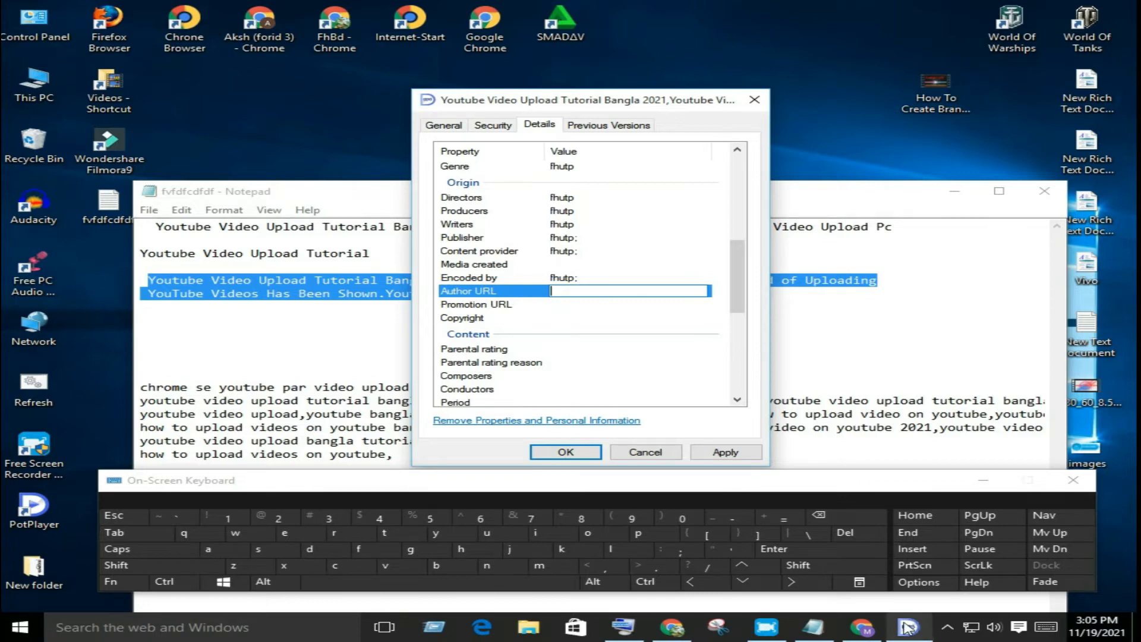
click(862, 627)
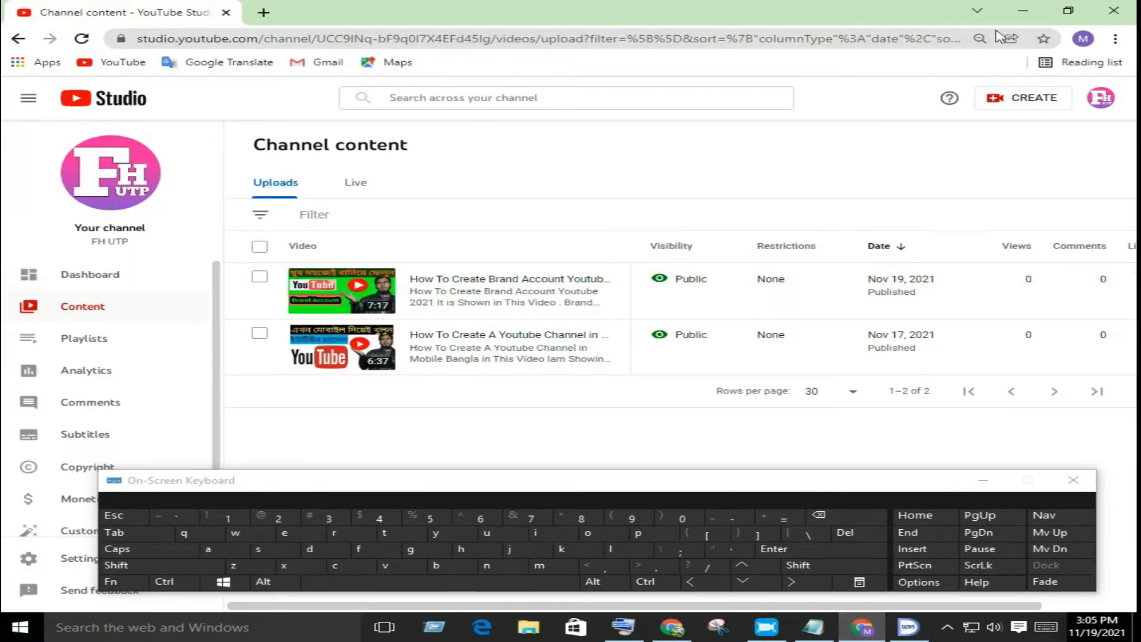
click(1102, 99)
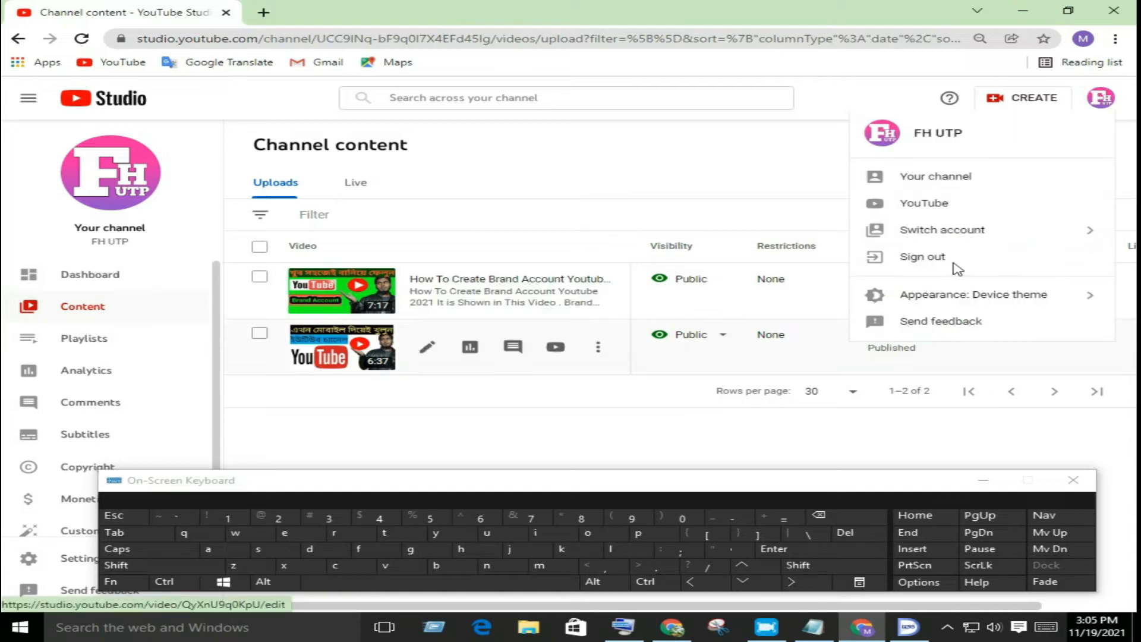
click(1104, 105)
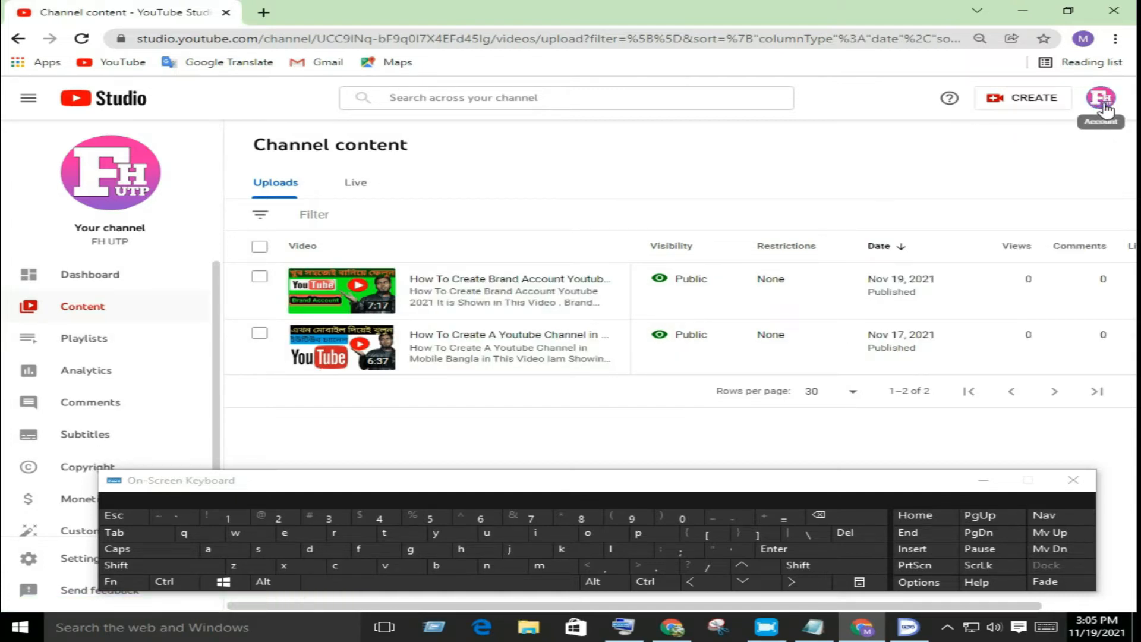
click(1103, 106)
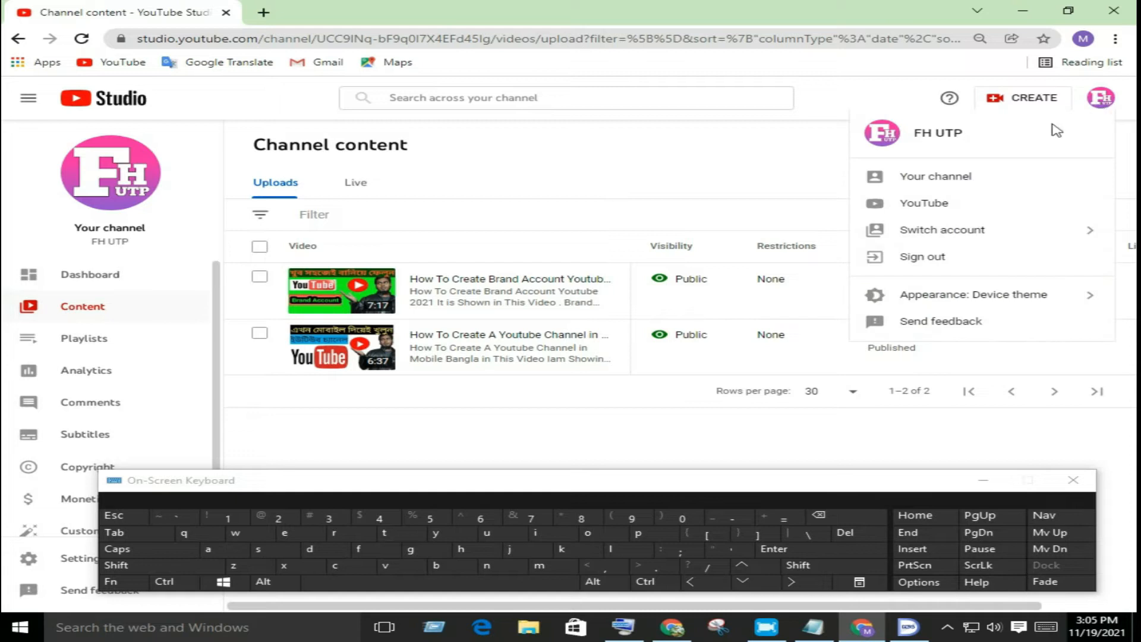
click(958, 178)
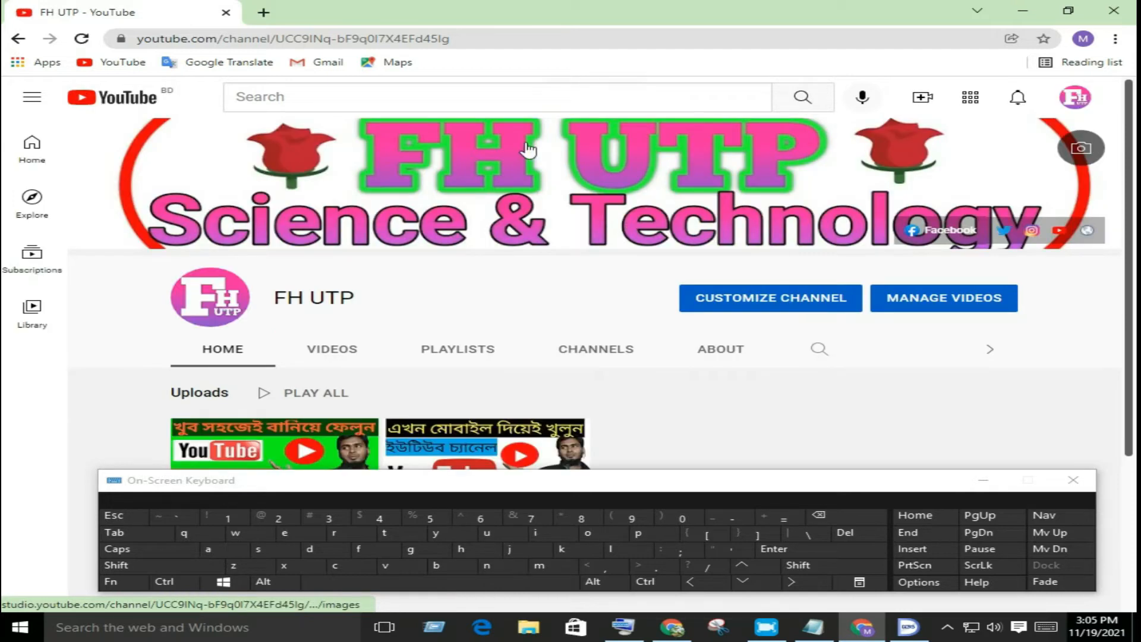
- Copy the FH UTP channel page's address from Chrome and paste it into the video's Author URL
click(317, 39)
right_click(317, 38)
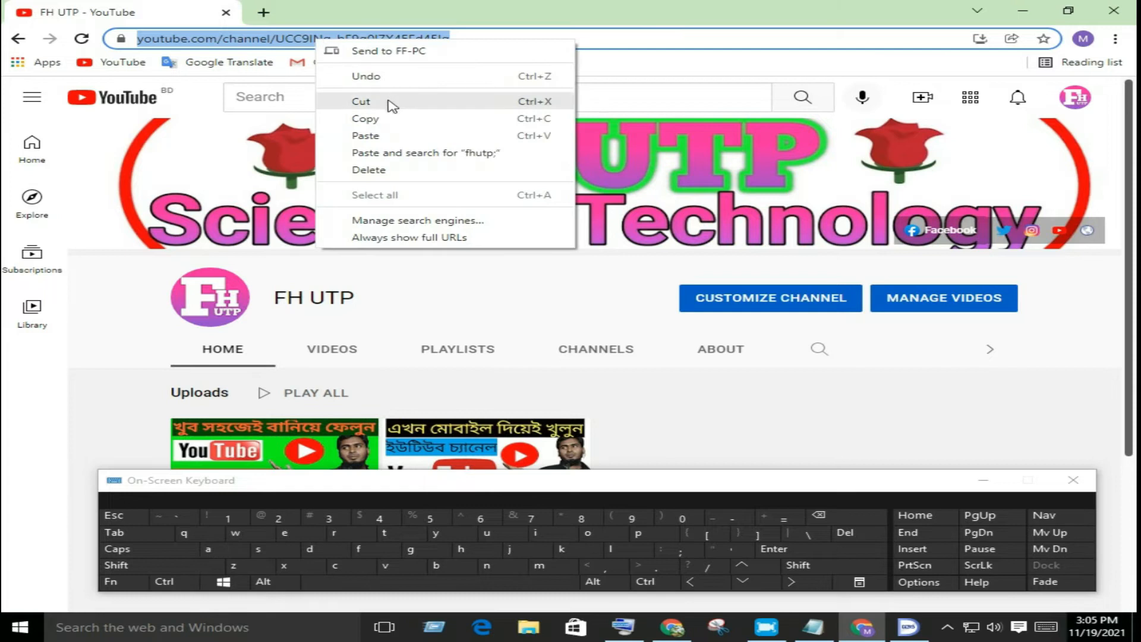
click(381, 119)
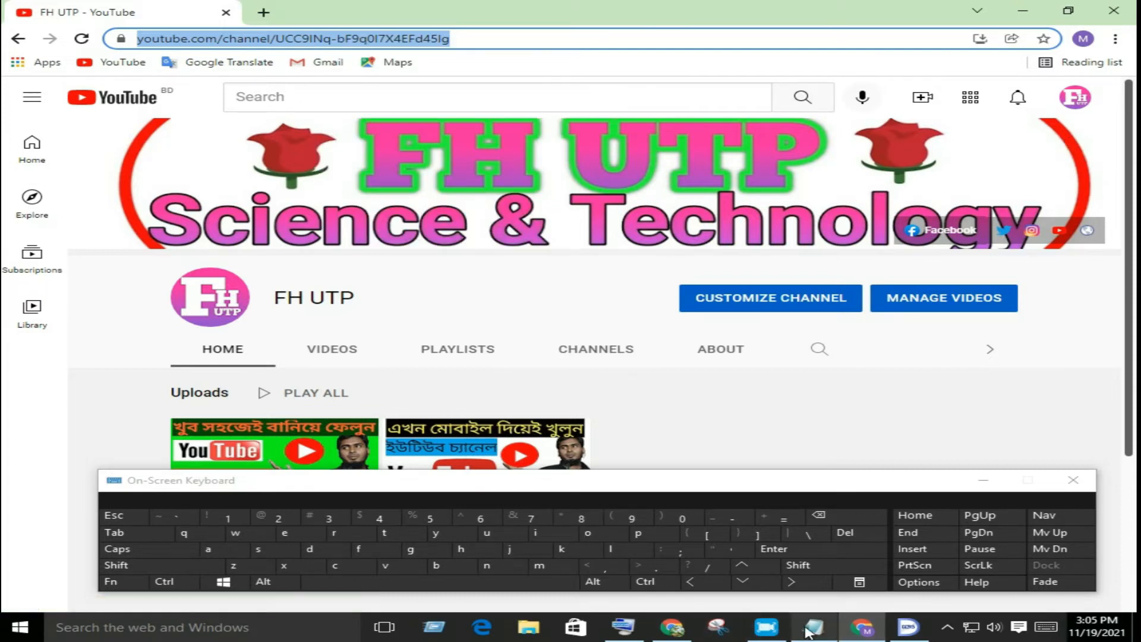
click(862, 628)
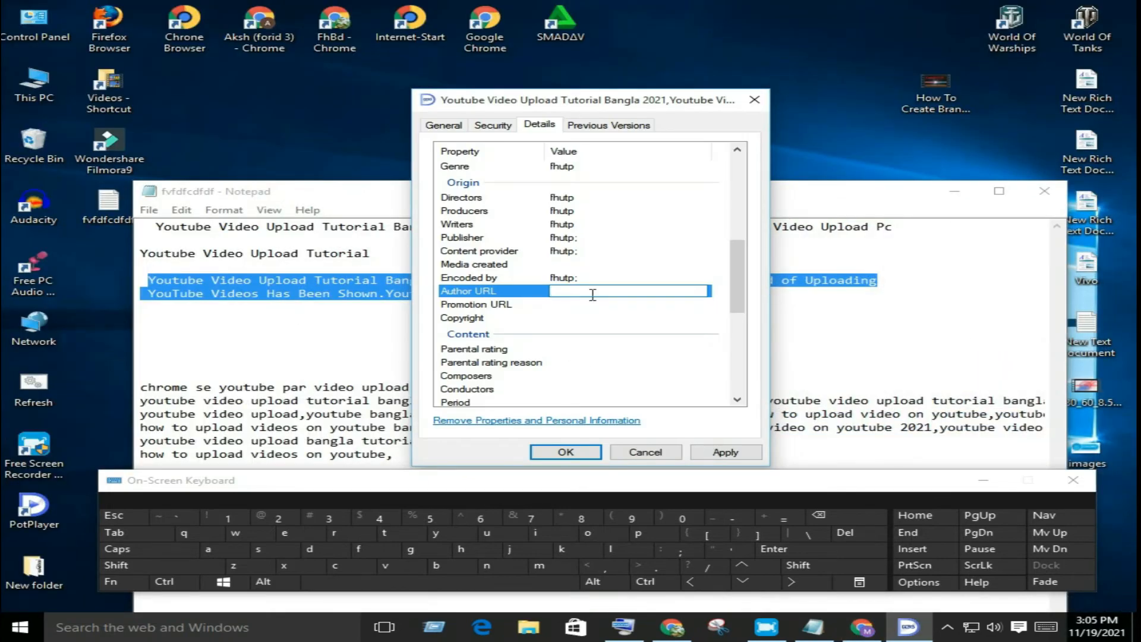
right_click(592, 293)
click(618, 352)
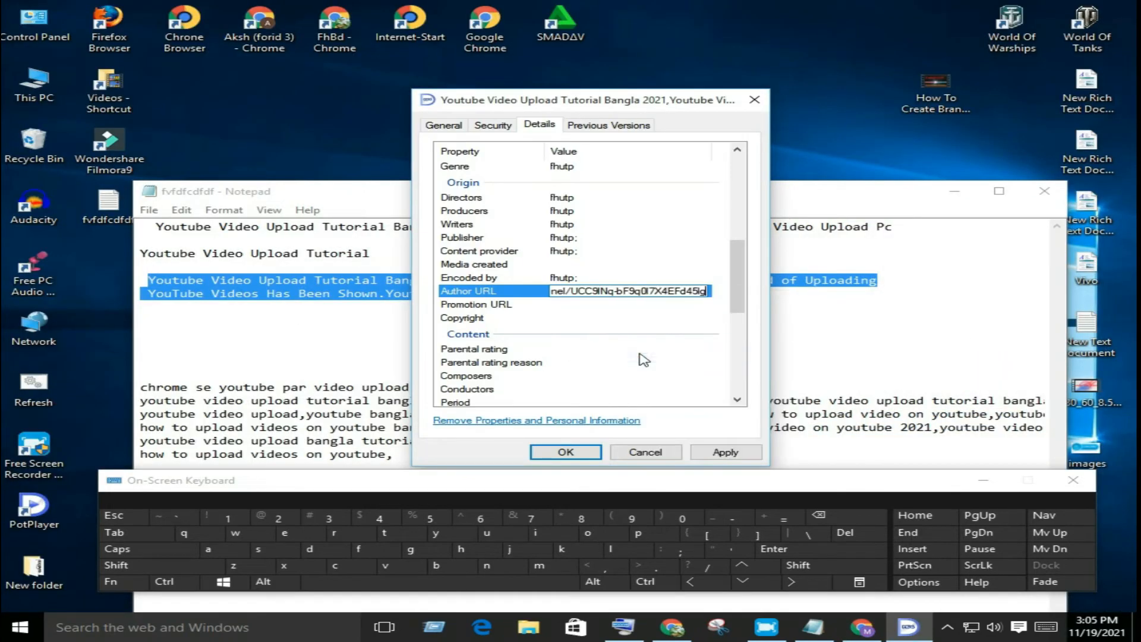
- Paste the copied channel address into the video's Promotion URL
click(579, 305)
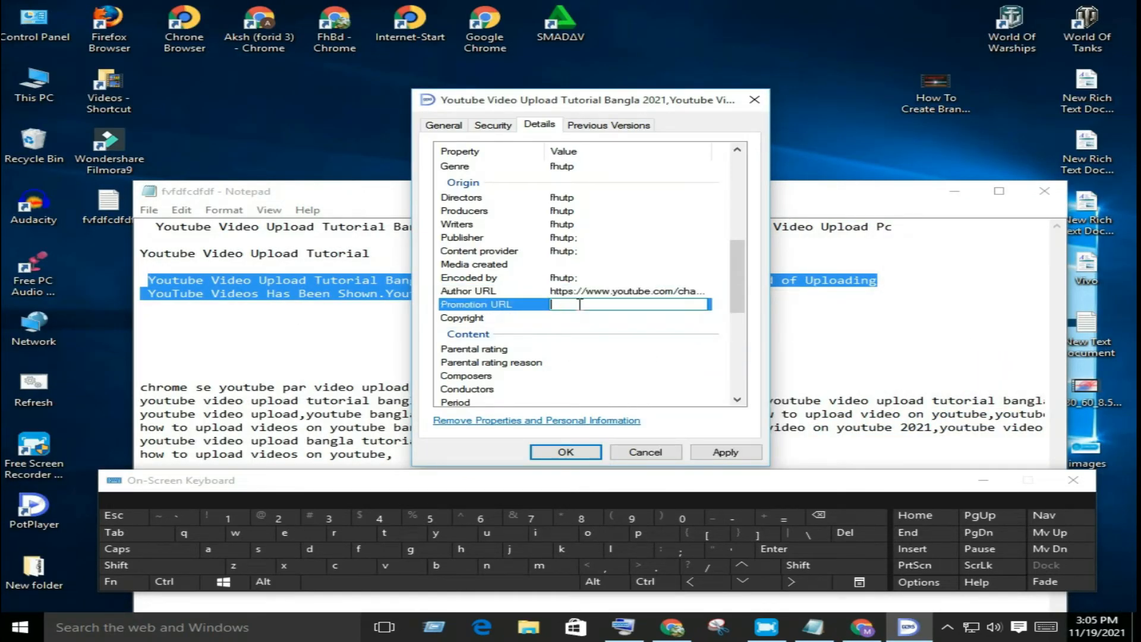
right_click(579, 304)
click(627, 368)
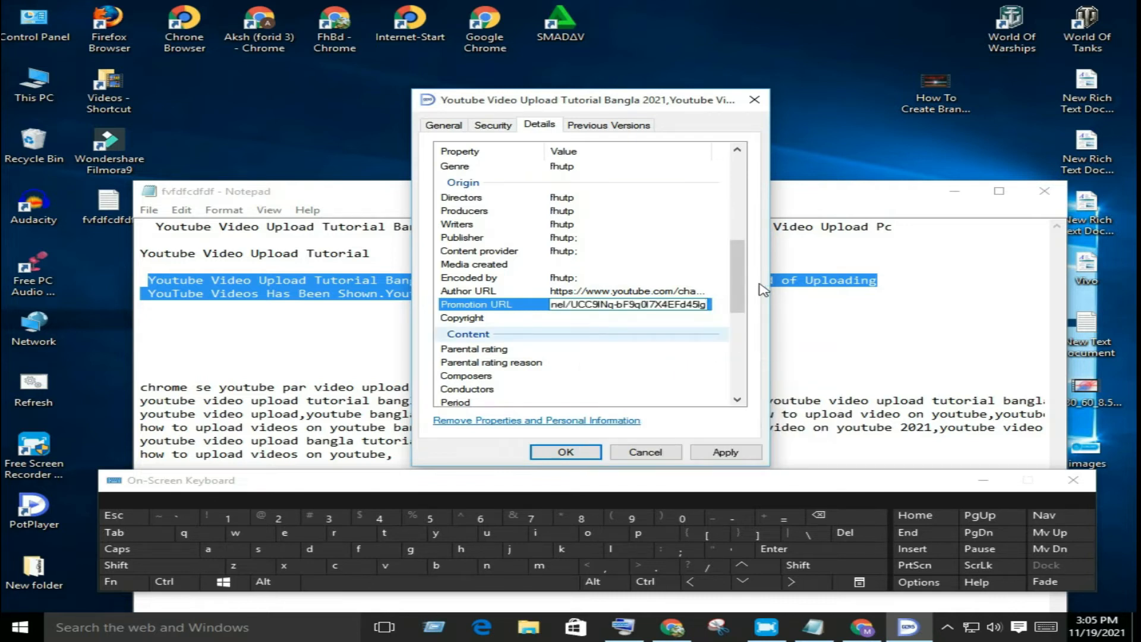
- Leave the other Content fields blank, set the video's Initial key to "video matadata" and apply the property changes
drag(739, 279, 753, 322)
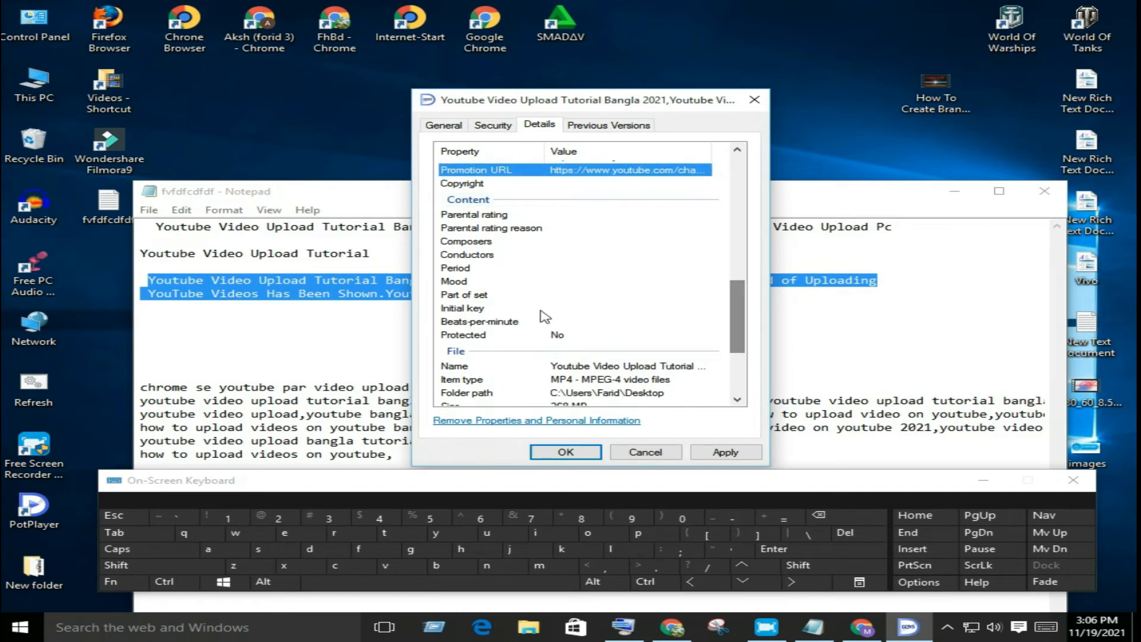
click(541, 214)
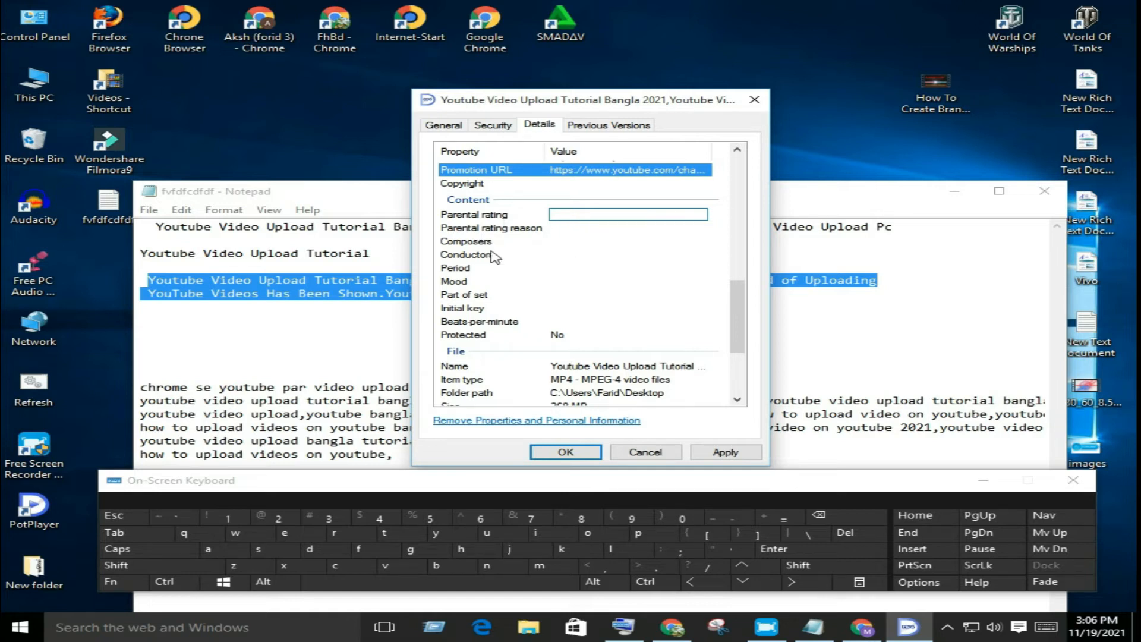
click(562, 255)
click(554, 273)
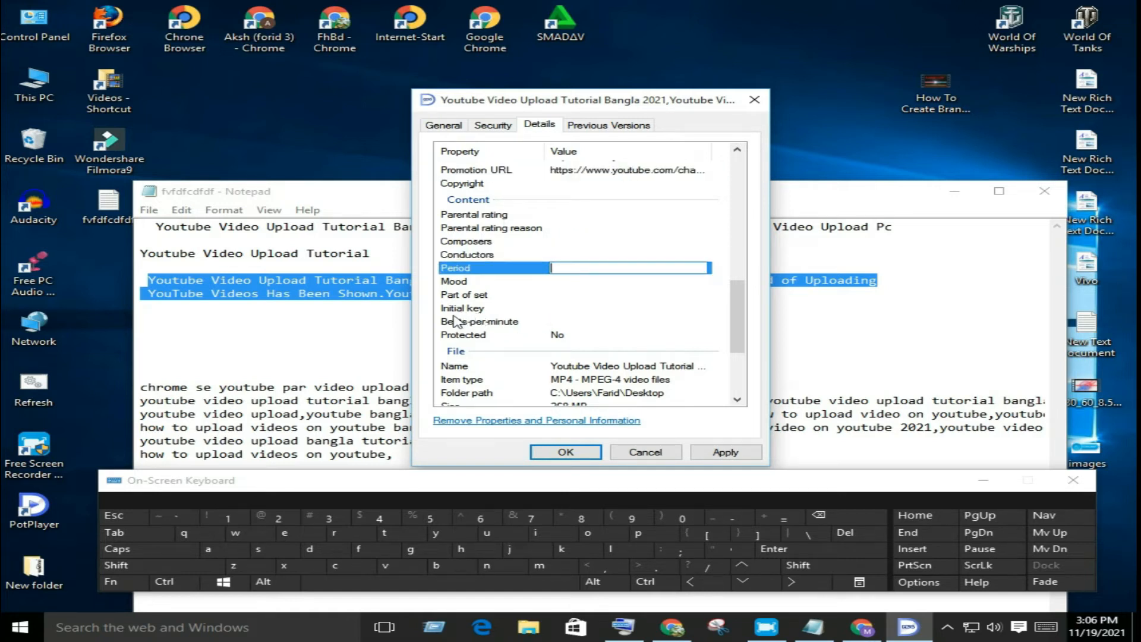
click(574, 308)
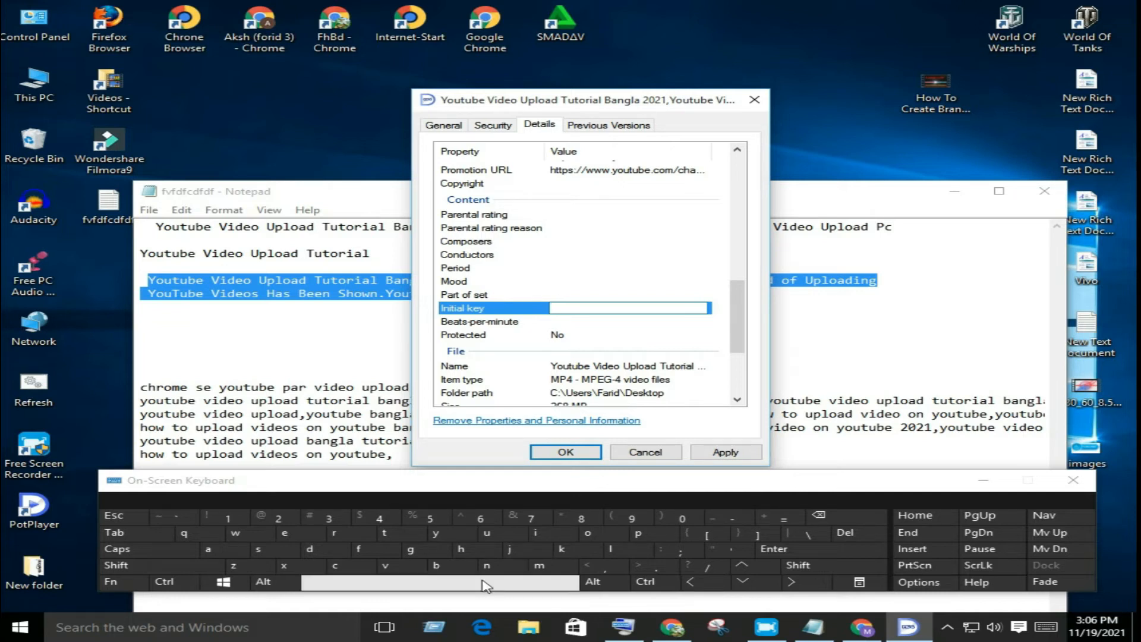
click(397, 574)
click(541, 535)
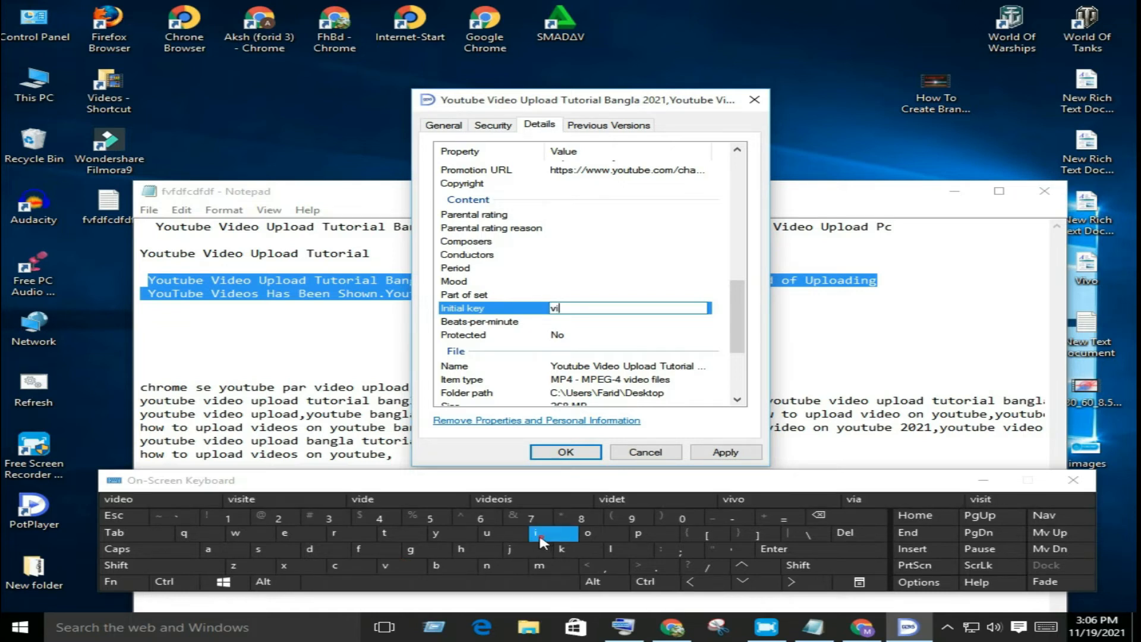
click(306, 548)
click(314, 535)
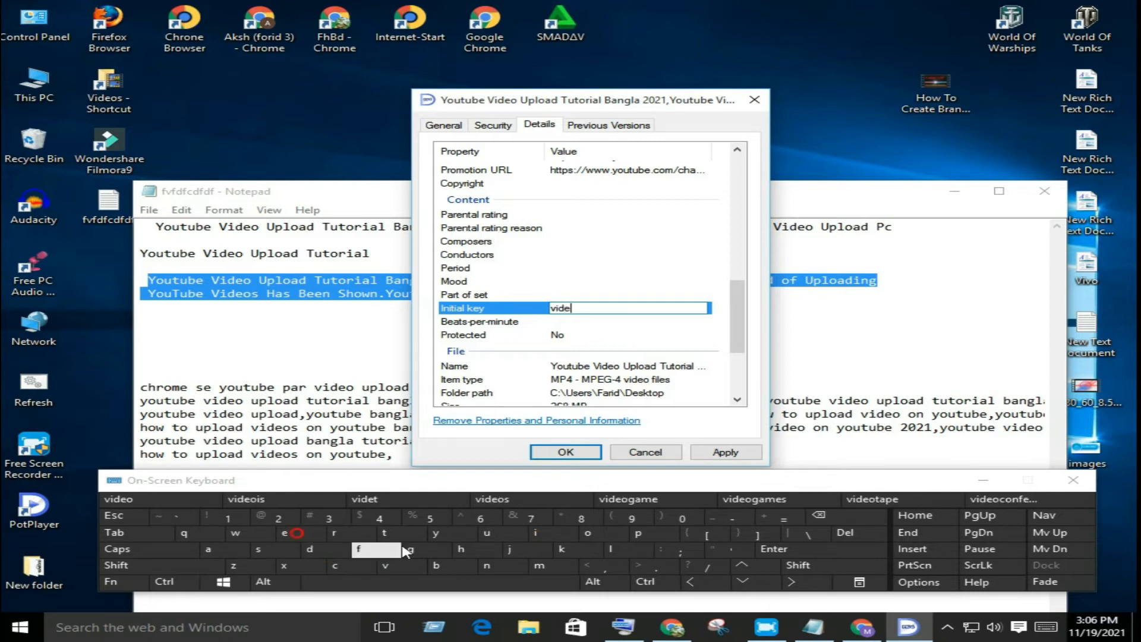
click(599, 535)
click(486, 584)
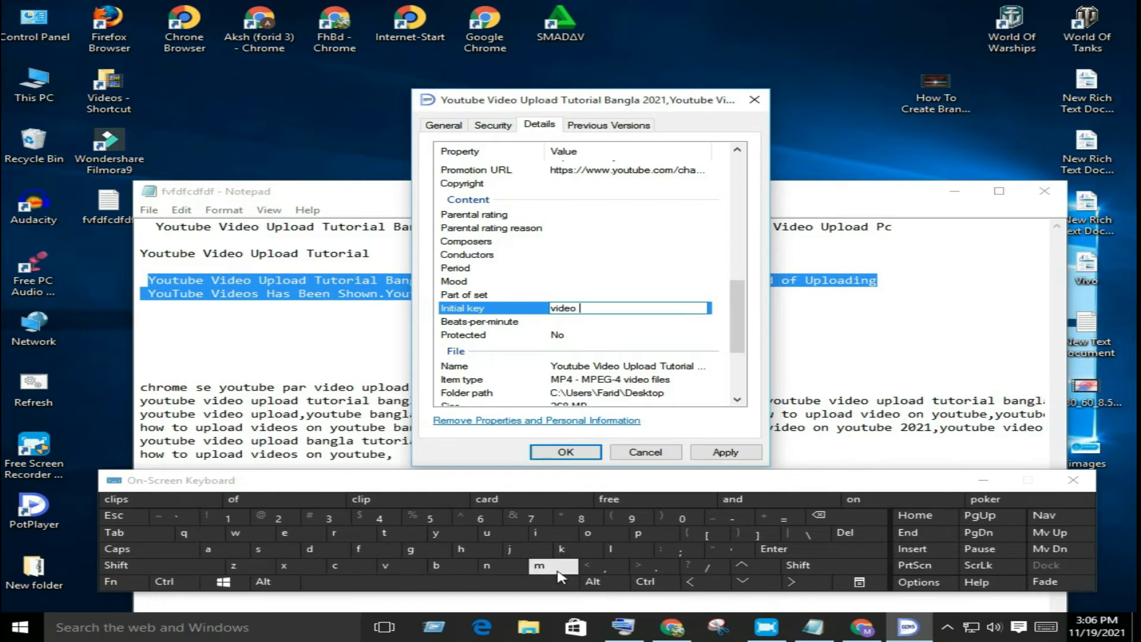
click(540, 566)
click(208, 550)
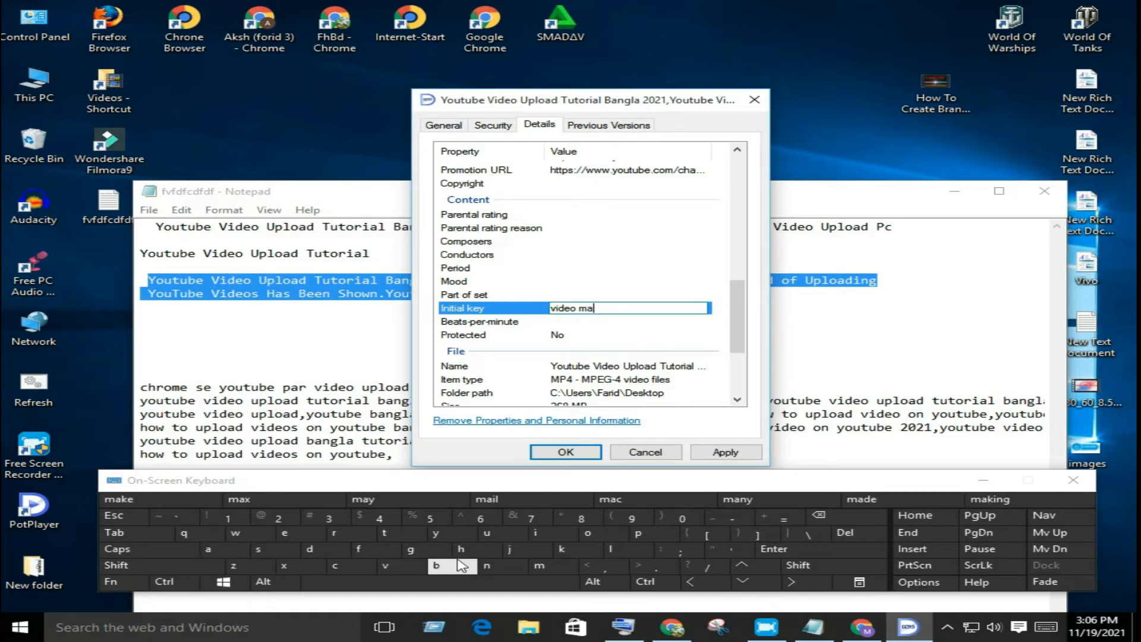
click(408, 538)
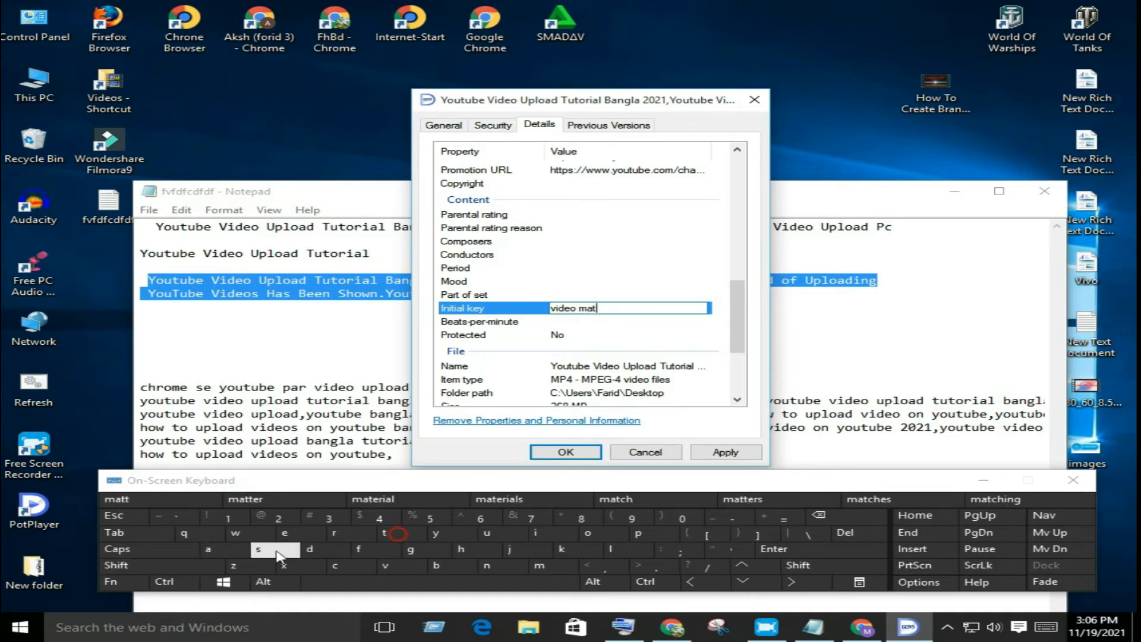
click(208, 550)
click(310, 549)
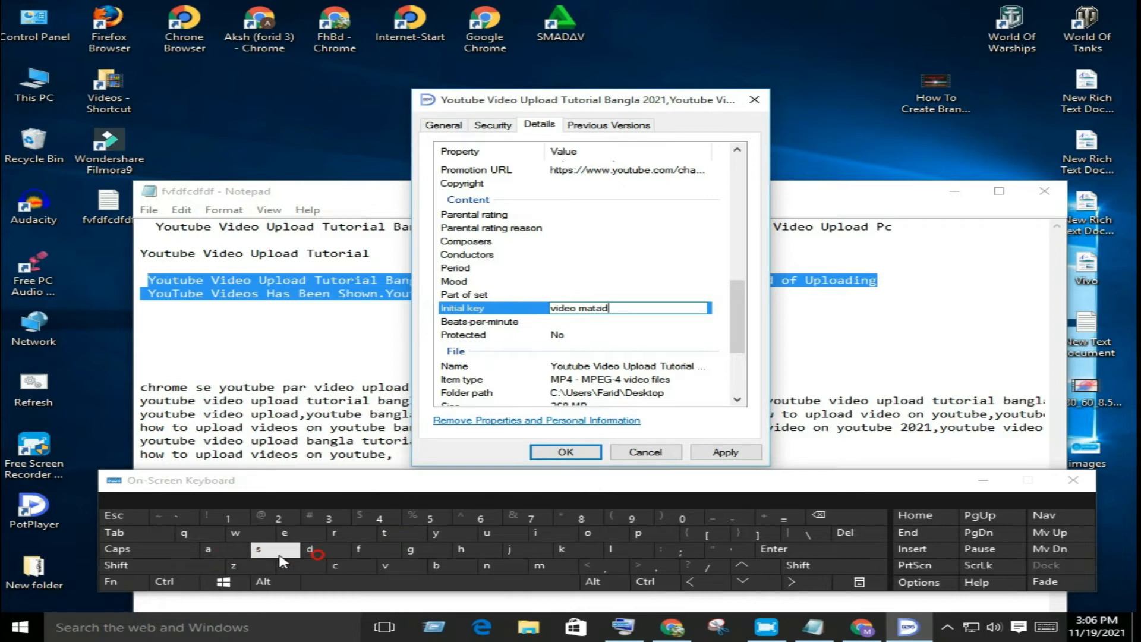
click(208, 549)
click(385, 538)
click(208, 550)
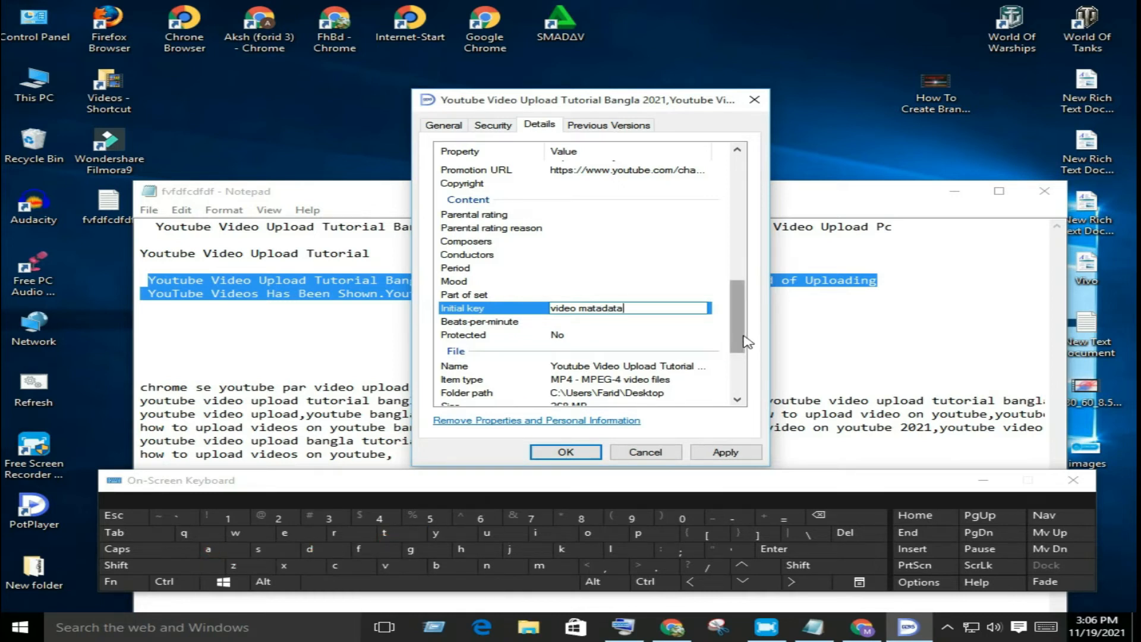
drag(739, 344, 739, 367)
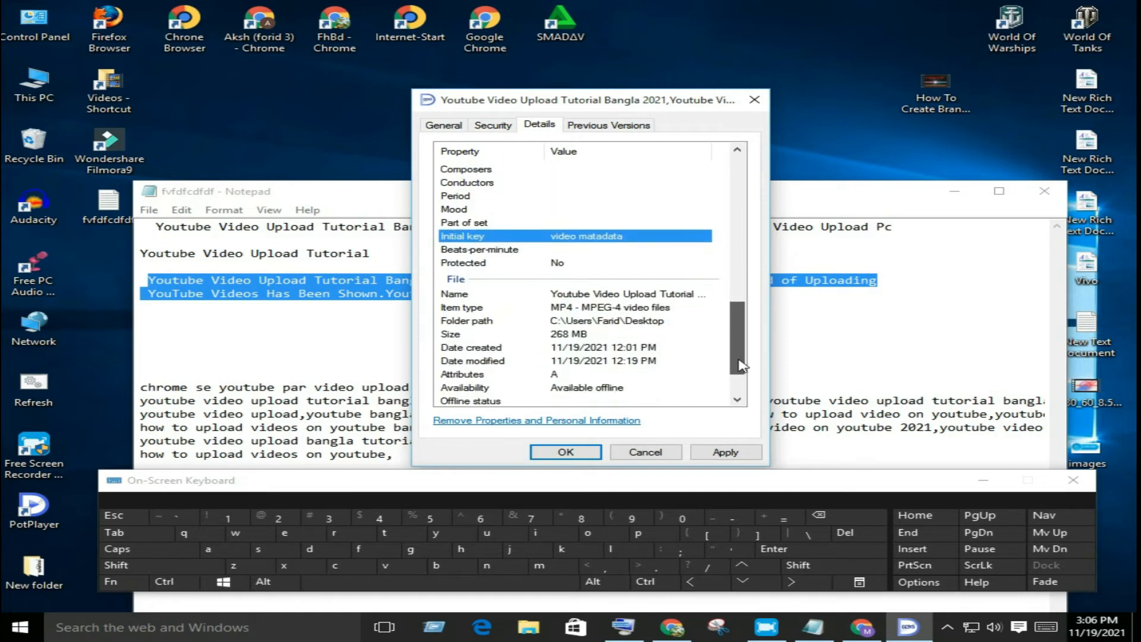
click(740, 456)
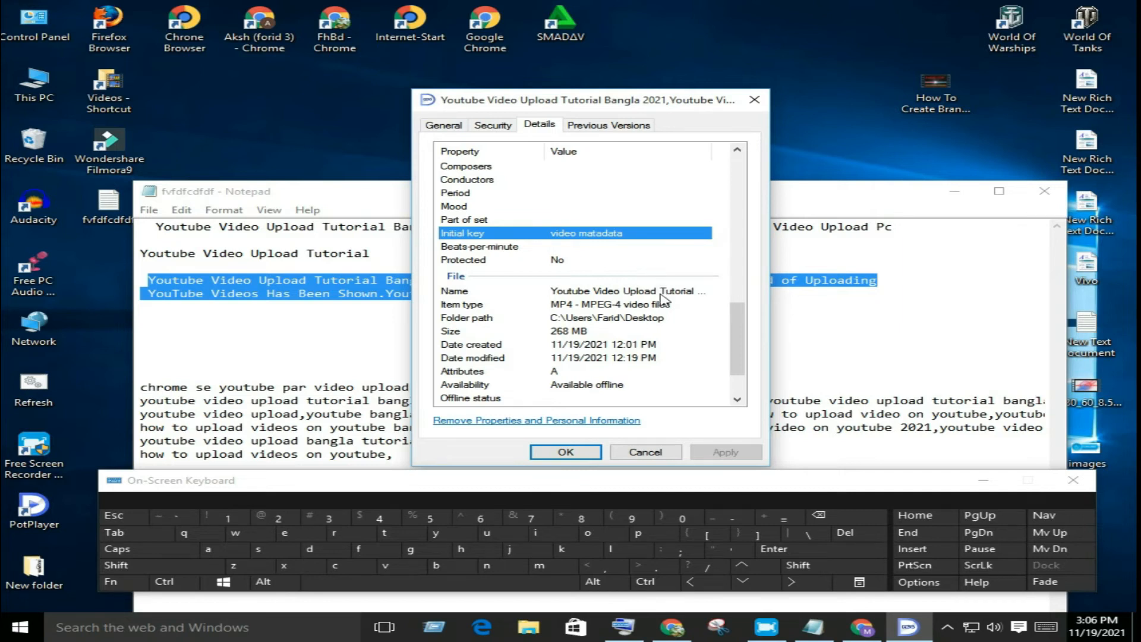
- Review the video's details from Description through Origin, then confirm and close its properties dialog
drag(737, 360, 743, 213)
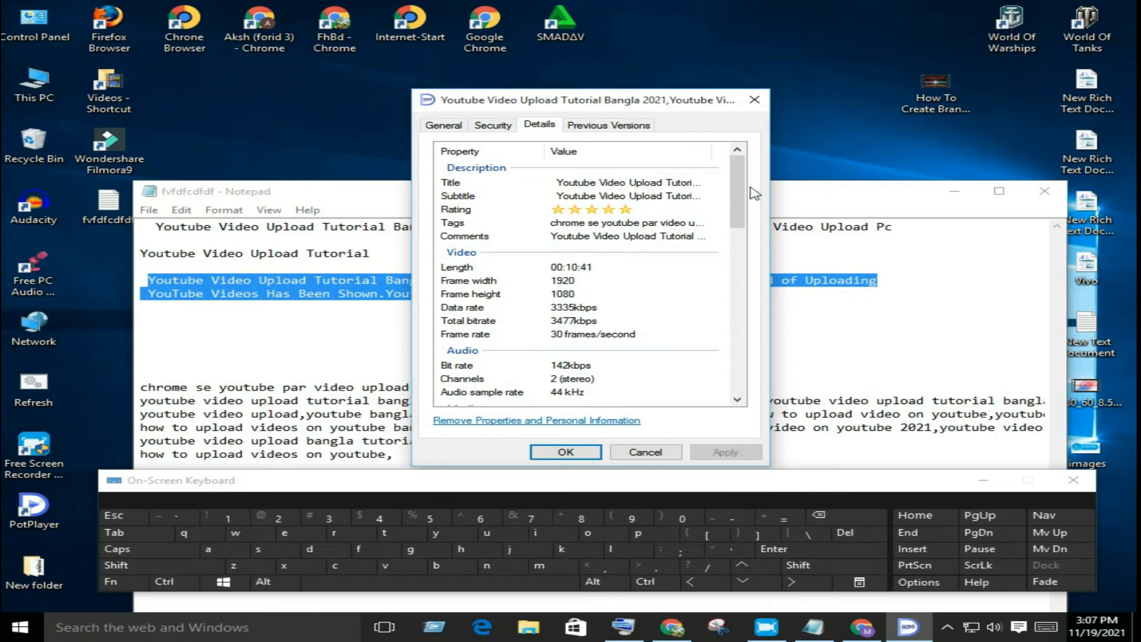
drag(740, 194, 737, 246)
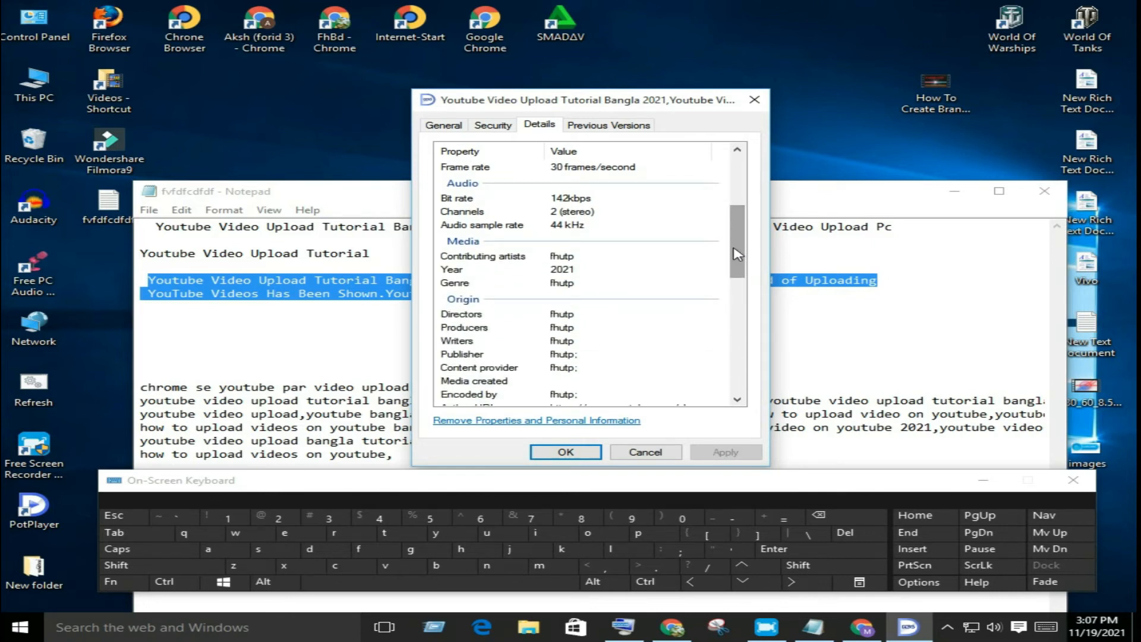
drag(731, 256, 758, 205)
right_click(835, 145)
click(869, 183)
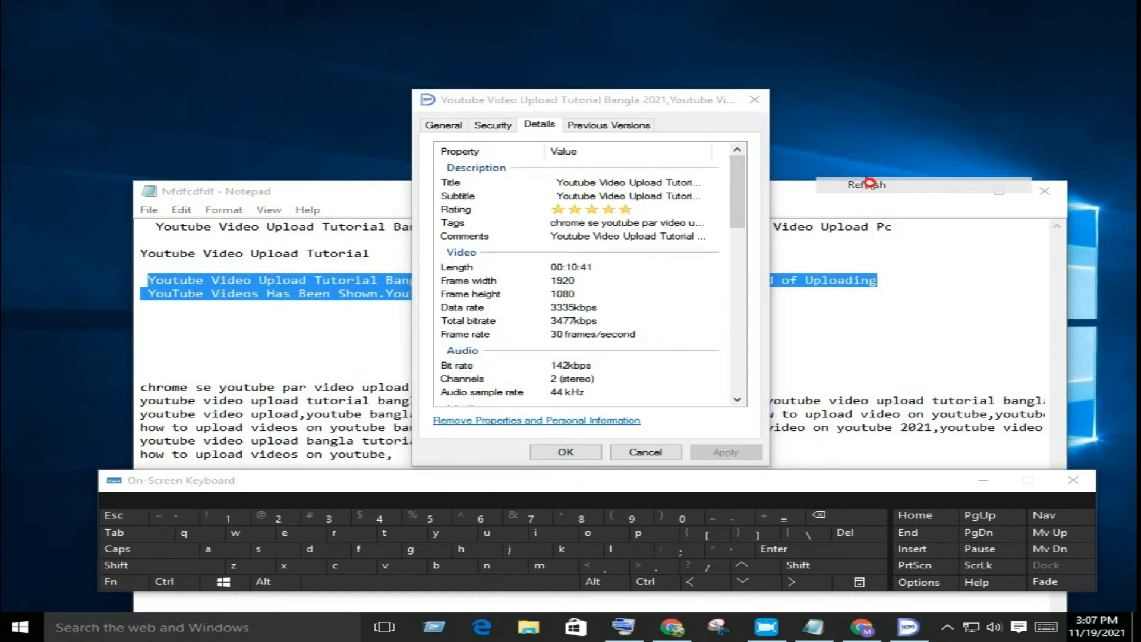
right_click(838, 146)
click(871, 183)
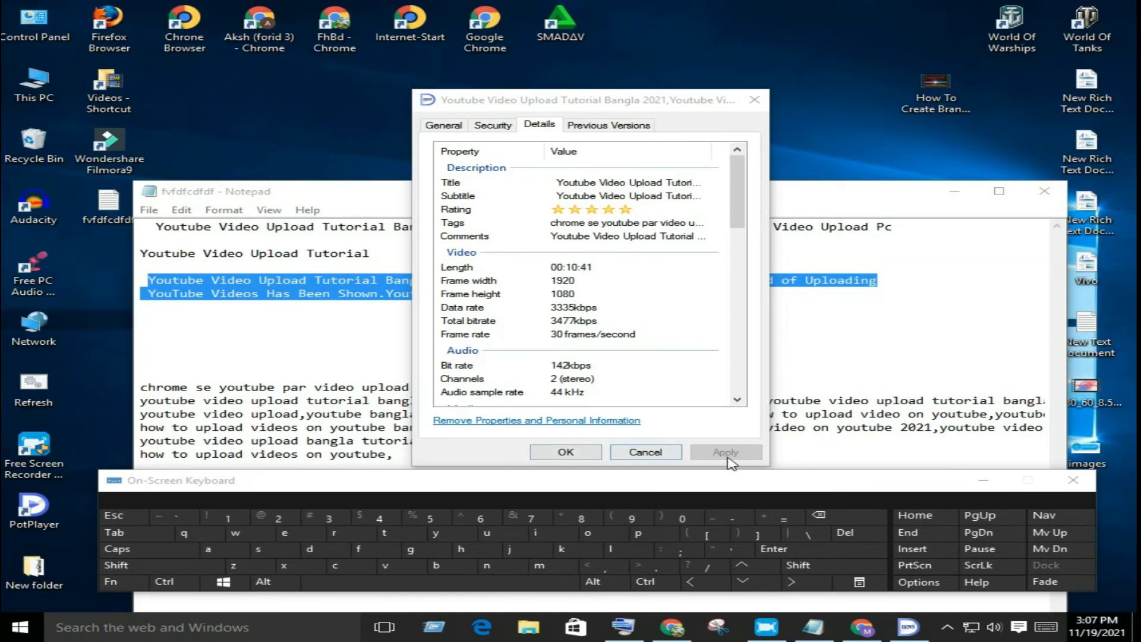
click(568, 452)
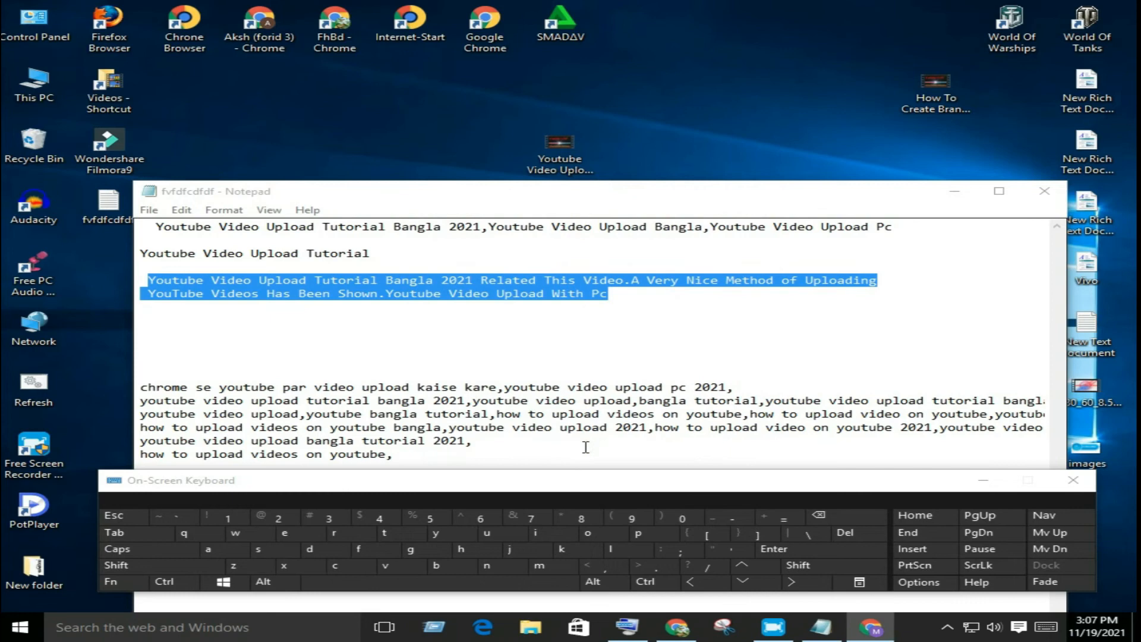
- Close the On-Screen Keyboard and refresh the desktop
right_click(682, 140)
click(738, 187)
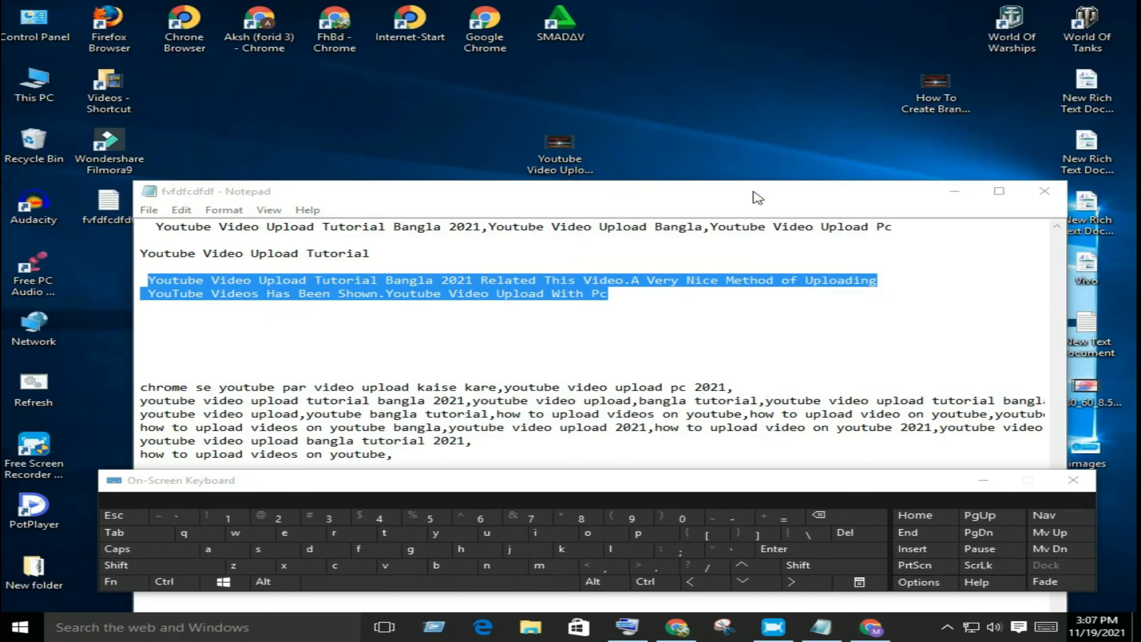
drag(871, 484, 727, 485)
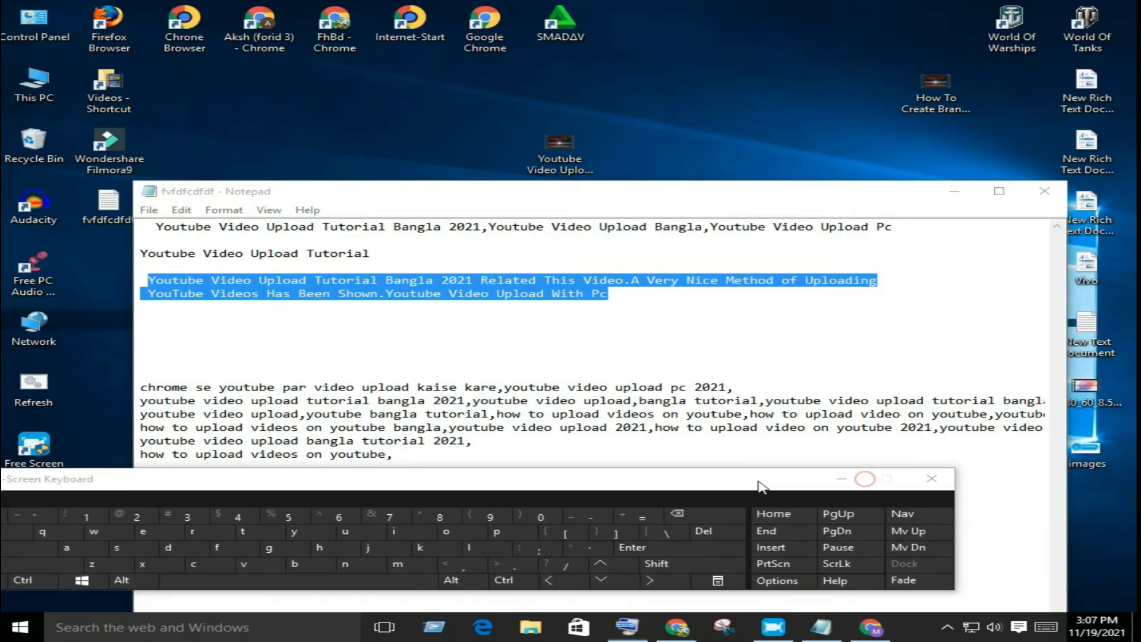
click(933, 481)
right_click(776, 15)
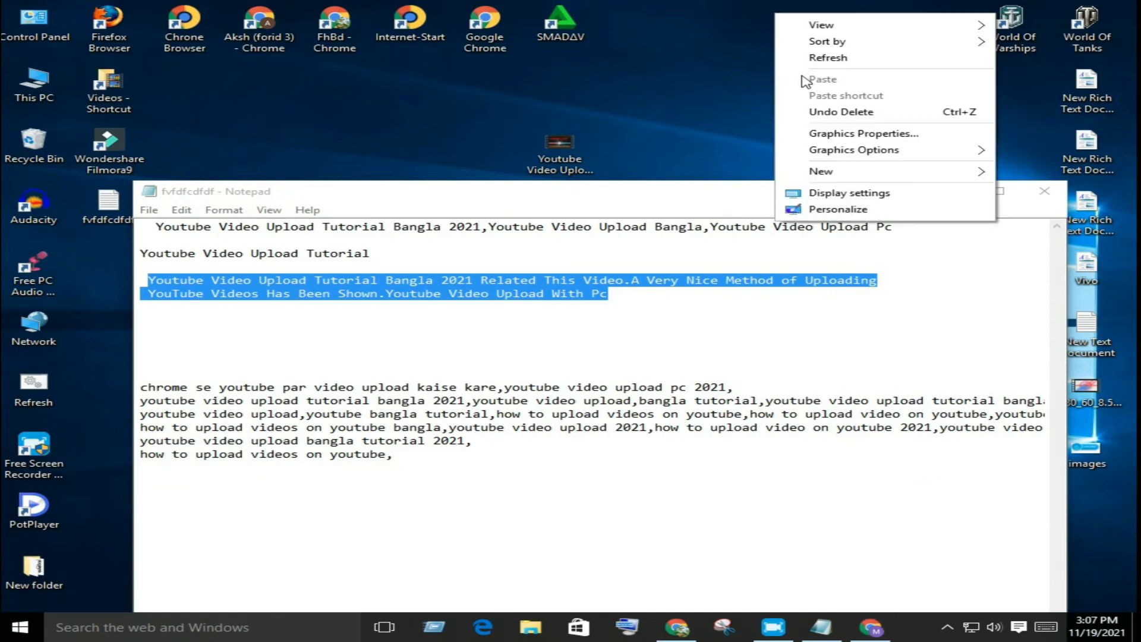
click(793, 60)
- Clear the description selection in the Notepad file and highlight the title line starting "Youtube Video Upload Tutorial Bangla 2021"
click(519, 315)
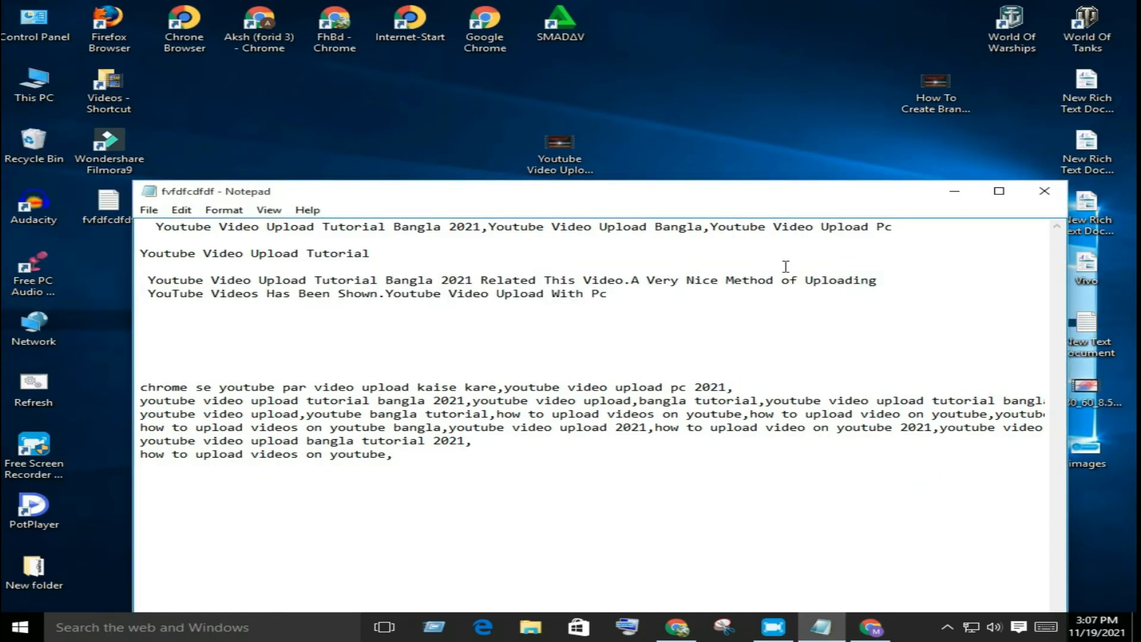
drag(922, 237, 172, 241)
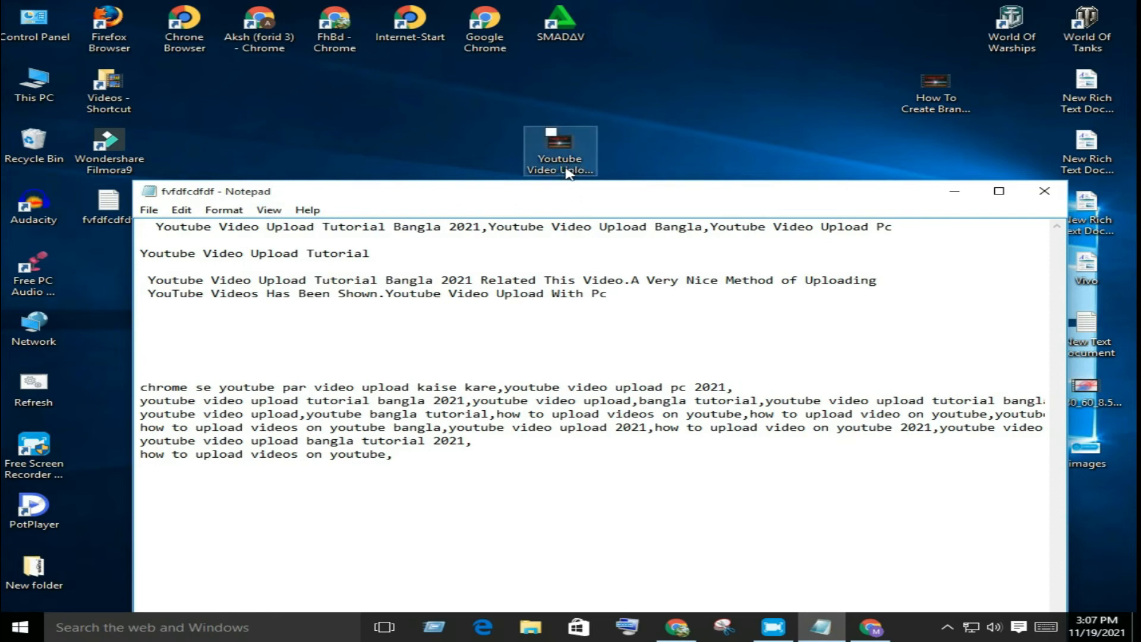
drag(550, 218, 162, 230)
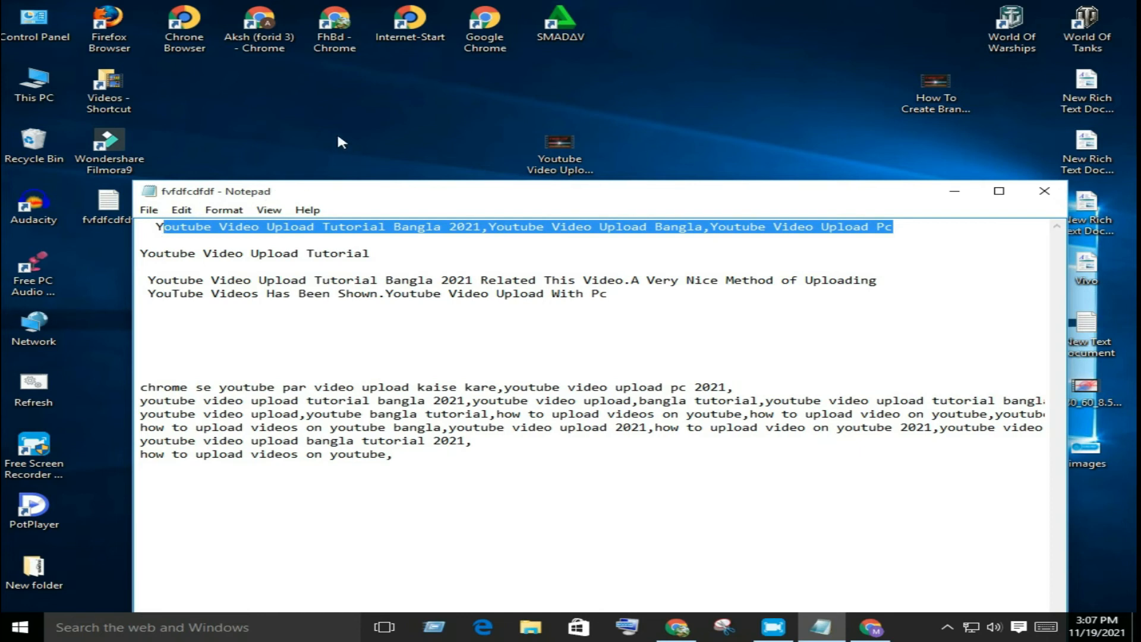
right_click(322, 117)
click(391, 160)
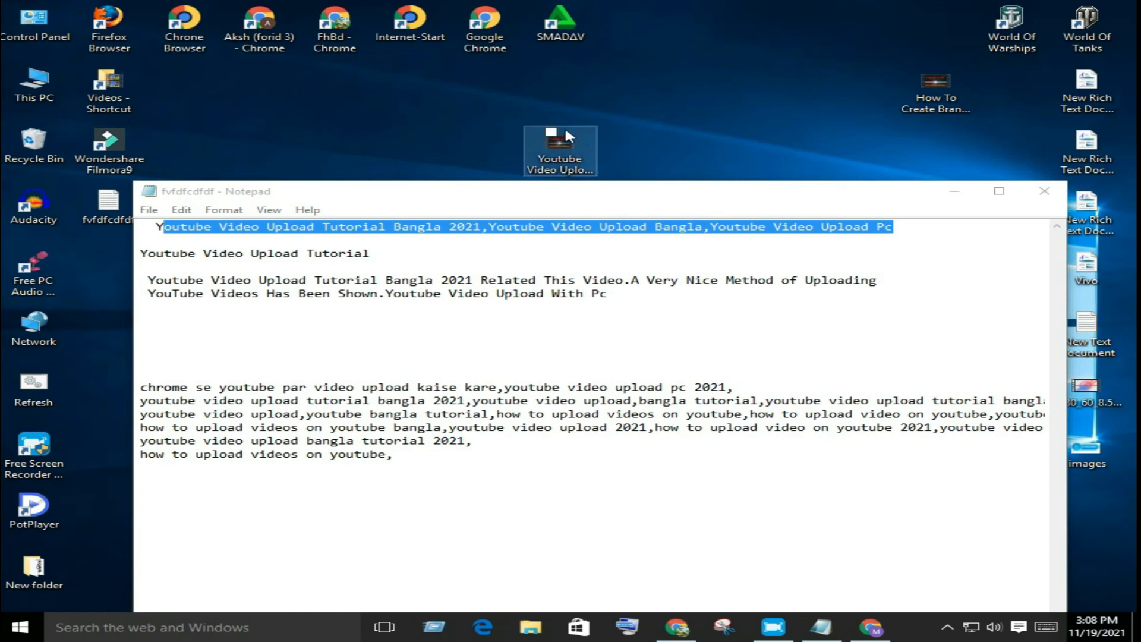
right_click(417, 134)
click(464, 178)
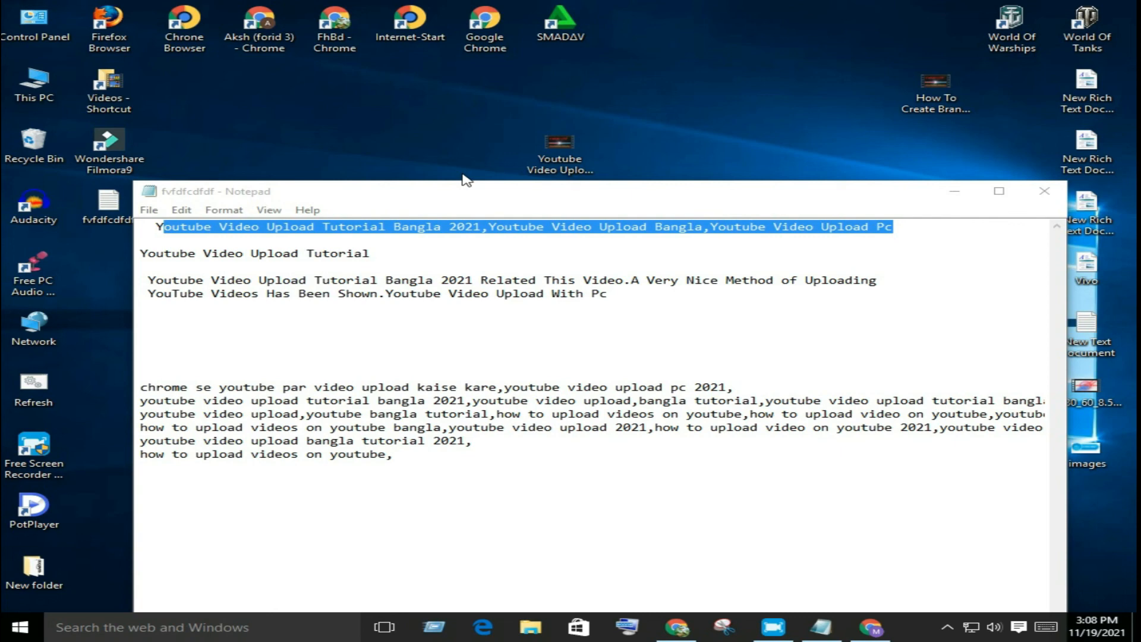
right_click(398, 123)
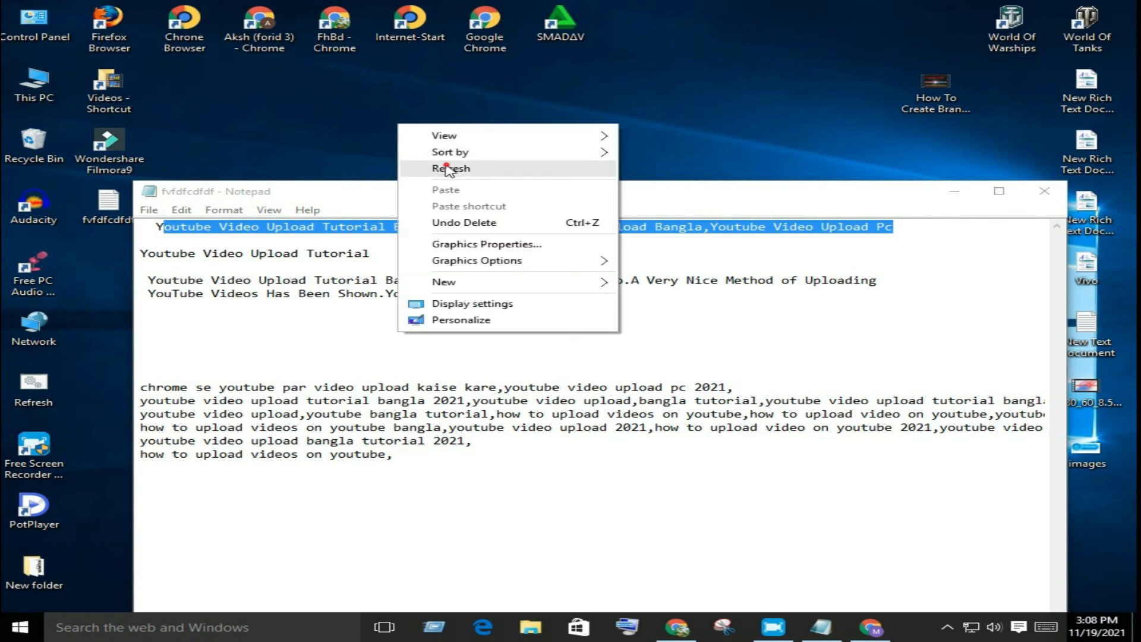
click(449, 170)
right_click(387, 123)
click(447, 170)
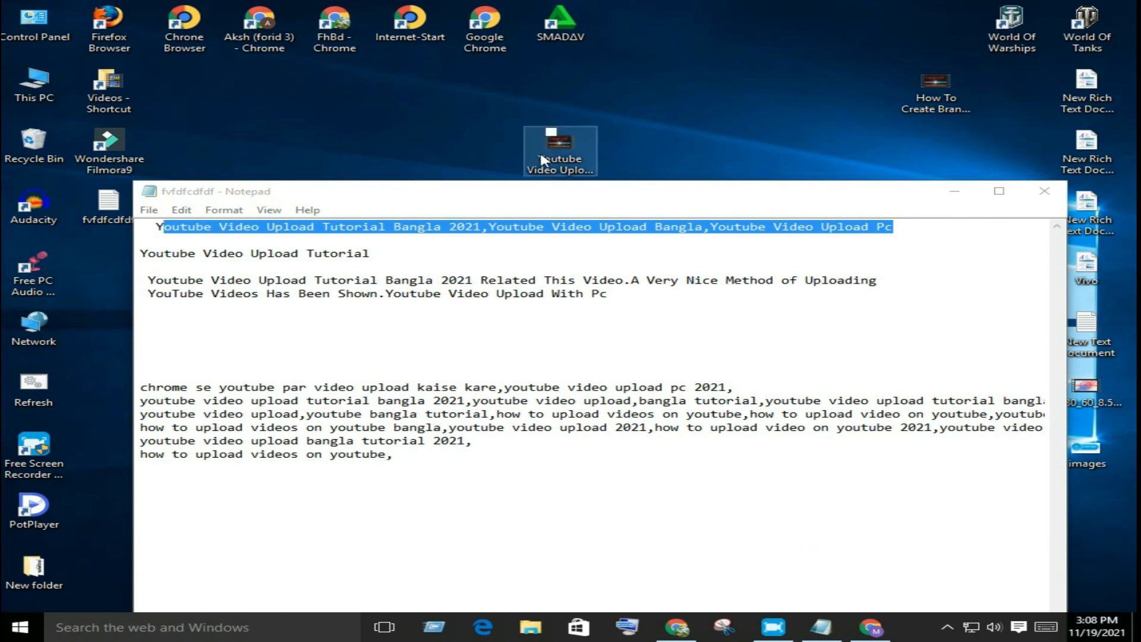
click(945, 634)
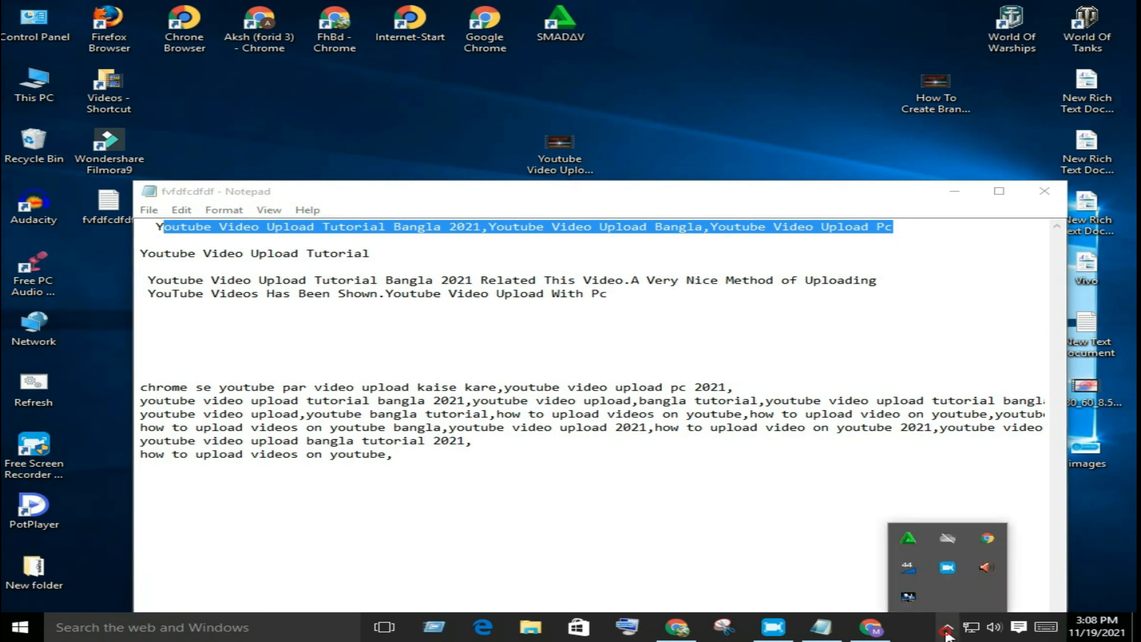